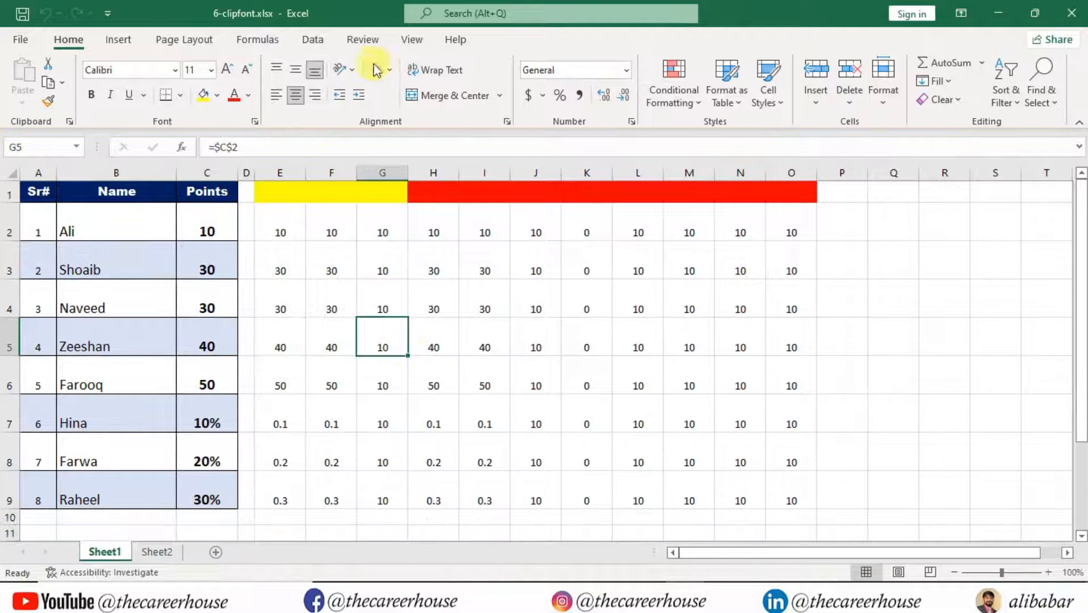
Look over Sheet1 in Normal view, moving down through the empty rows below the table and back up to cell A1.
click(412, 40)
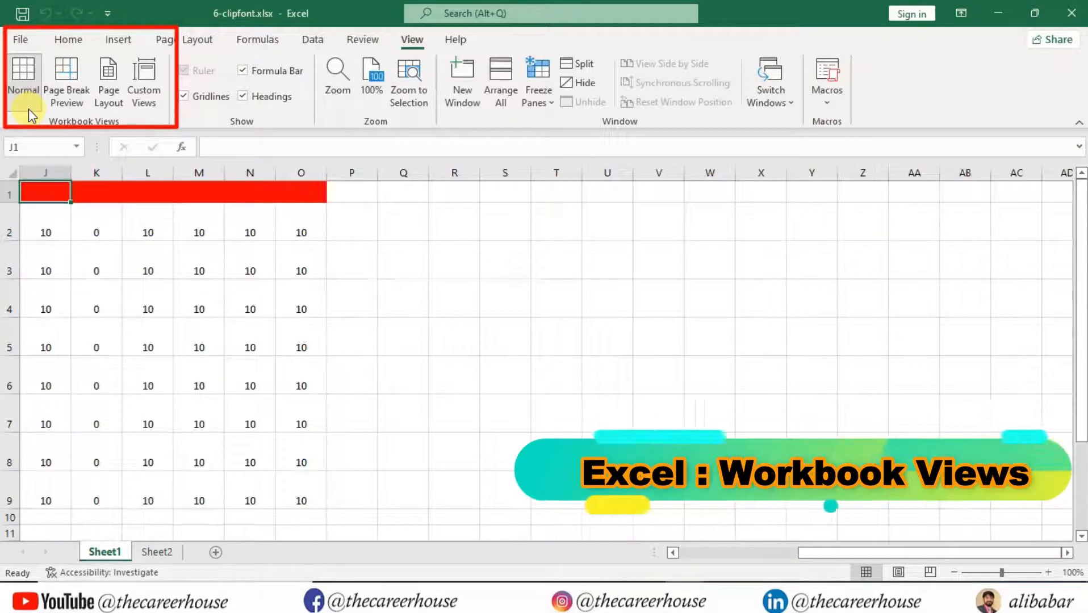
key(ctrl+Home)
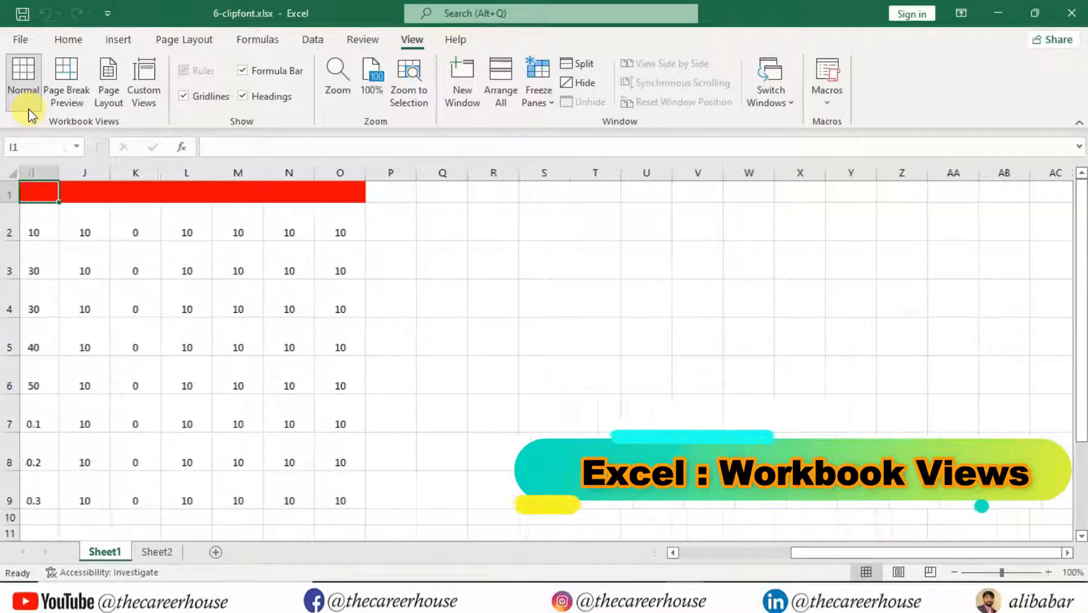
key(Down)
key(Down)
key(Down)
key(Down)
key(Down)
key(Down)
key(Down)
key(Down)
key(Down)
key(Down)
key(Down)
key(Down)
key(Down)
key(Down)
key(Down)
key(Down)
key(Down)
key(Down)
key(Down)
key(Down)
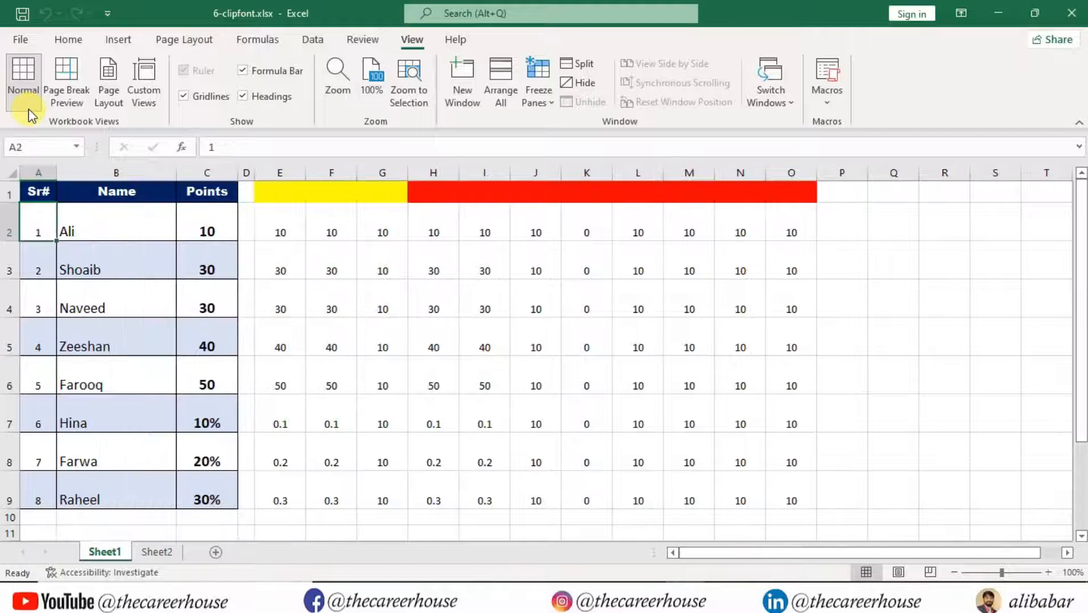
key(Down)
key(Down)
key(Down)
key(Down)
key(Down)
key(Down)
key(Down)
key(Down)
key(Down)
key(Down)
key(Down)
key(Down)
key(Down)
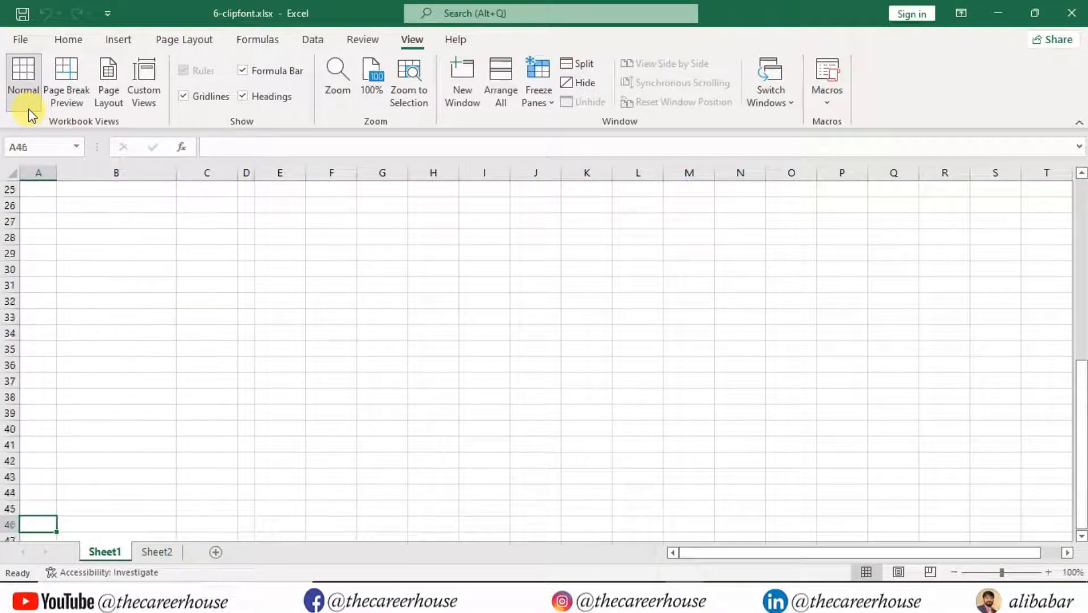
key(Up)
key(Up)
key(Up)
key(Up)
key(Up)
key(Up)
key(Up)
key(Up)
key(Up)
key(Up)
key(Up)
key(Up)
key(Up)
key(Up)
key(Up)
key(Up)
key(Up)
key(Up)
key(Up)
key(Up)
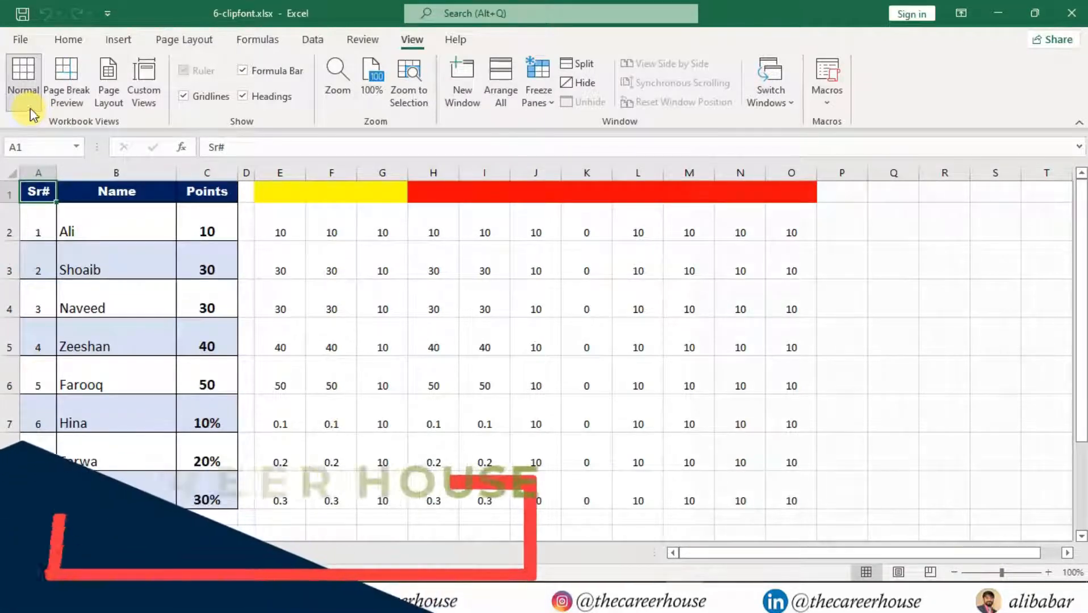
Show Sheet1 in Page Break Preview and check the grey cells outside the printed pages.
click(70, 85)
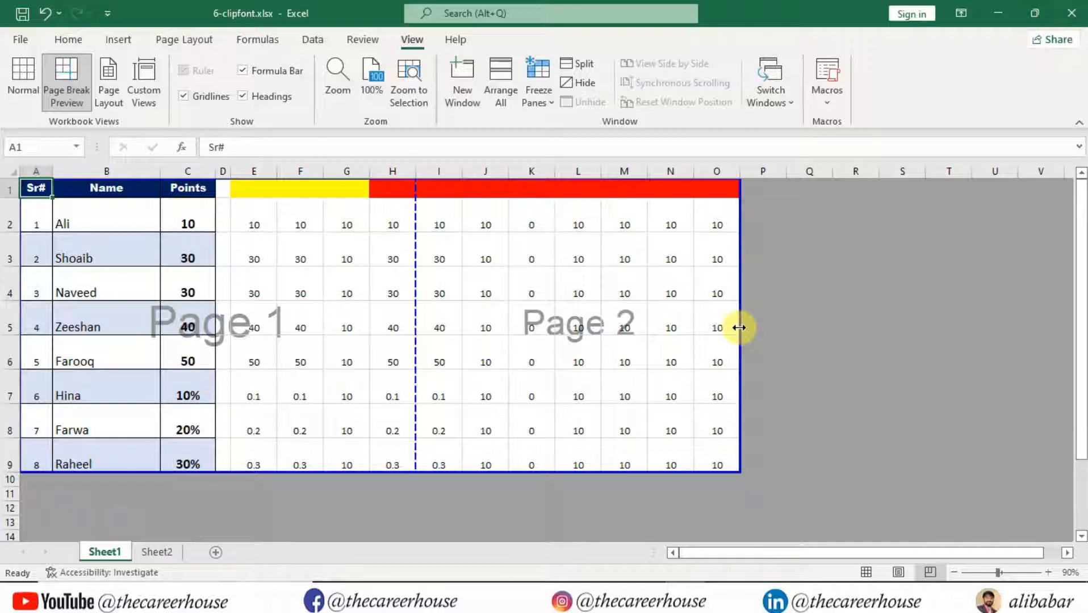
click(865, 333)
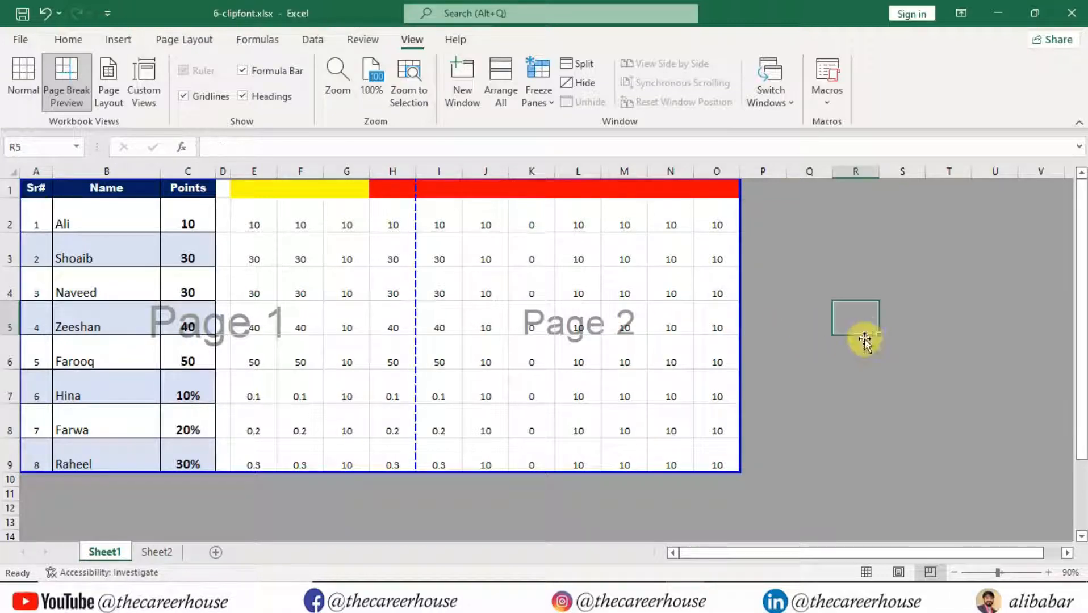
click(844, 391)
click(826, 333)
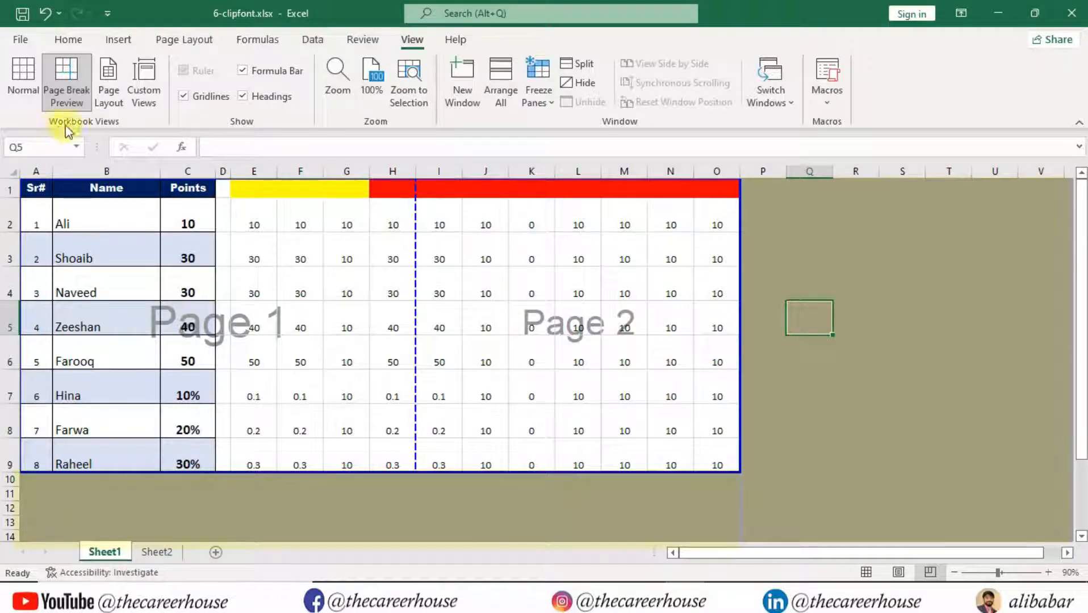
Show Sheet1 in Page Layout view and inspect the centre header on the first page.
click(111, 104)
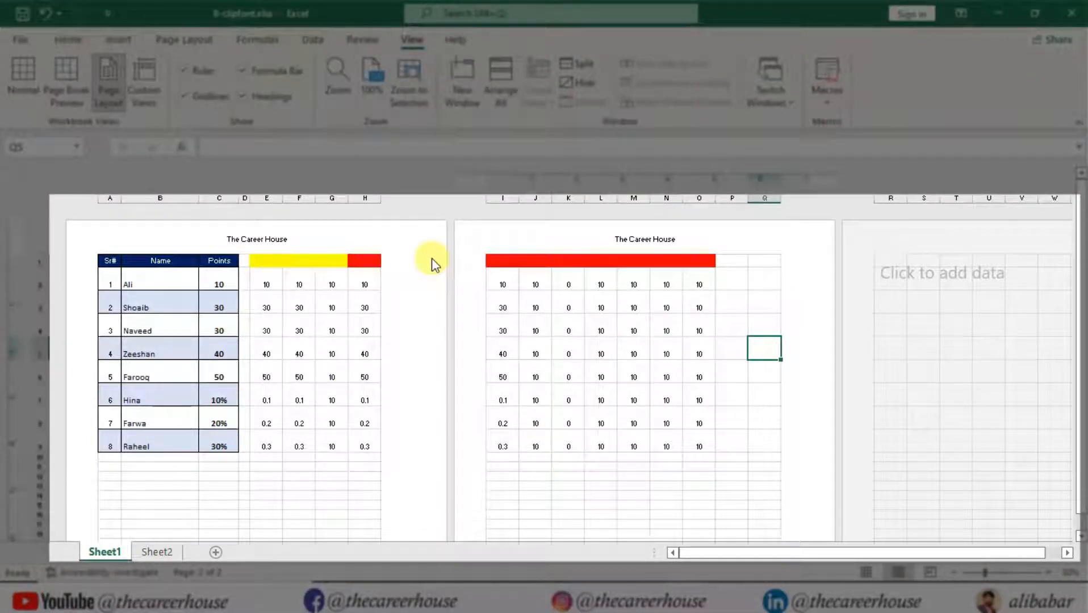
click(288, 248)
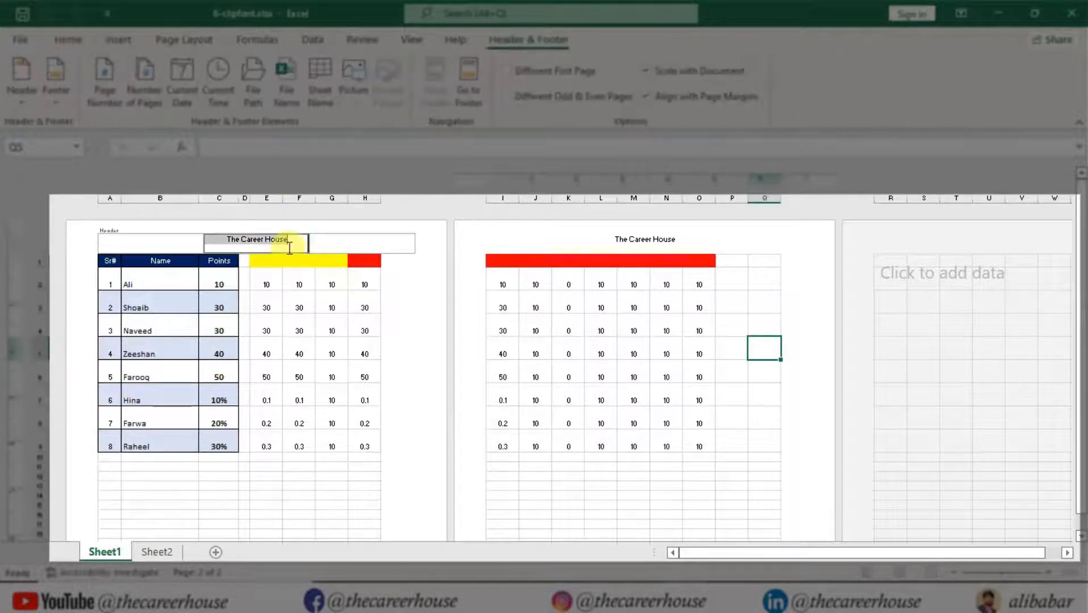
click(408, 322)
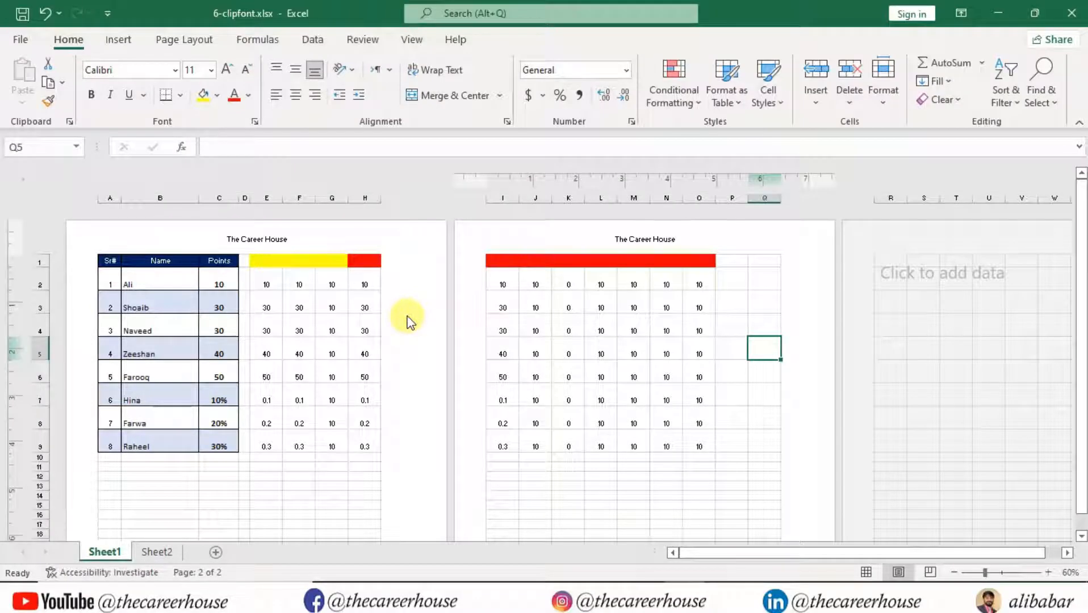
Return Sheet1 to Normal view and save a custom view named "for me" with print settings and hidden rows, columns and filter settings included.
click(412, 38)
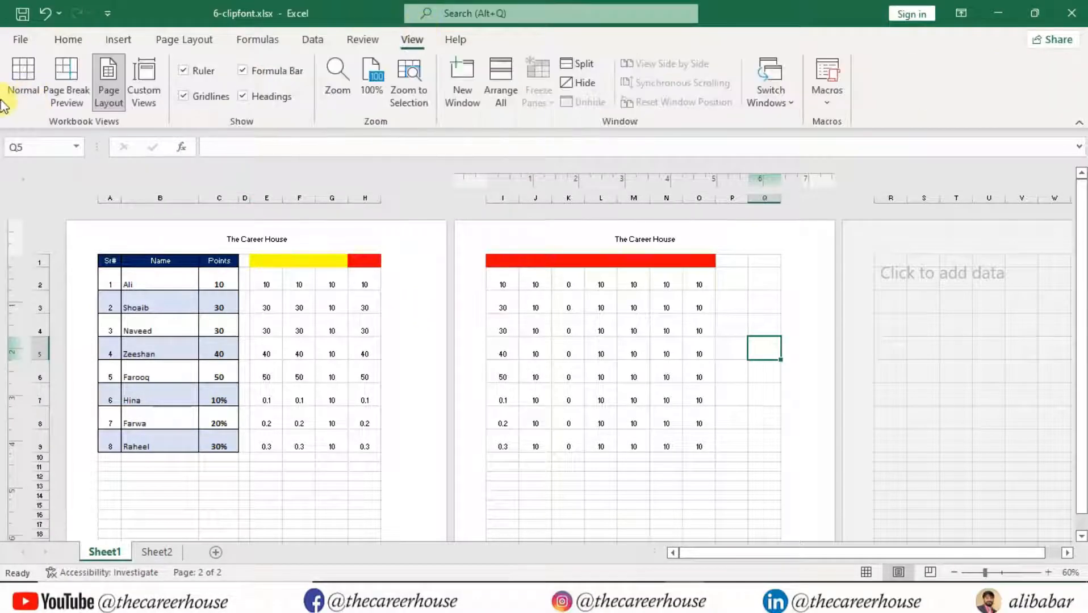
click(20, 86)
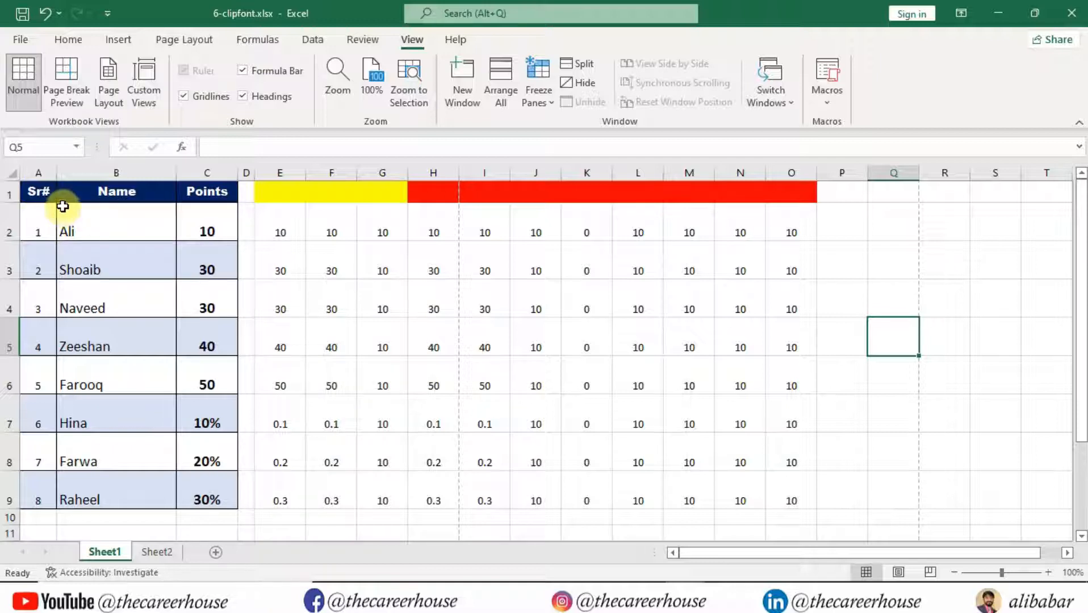
click(142, 96)
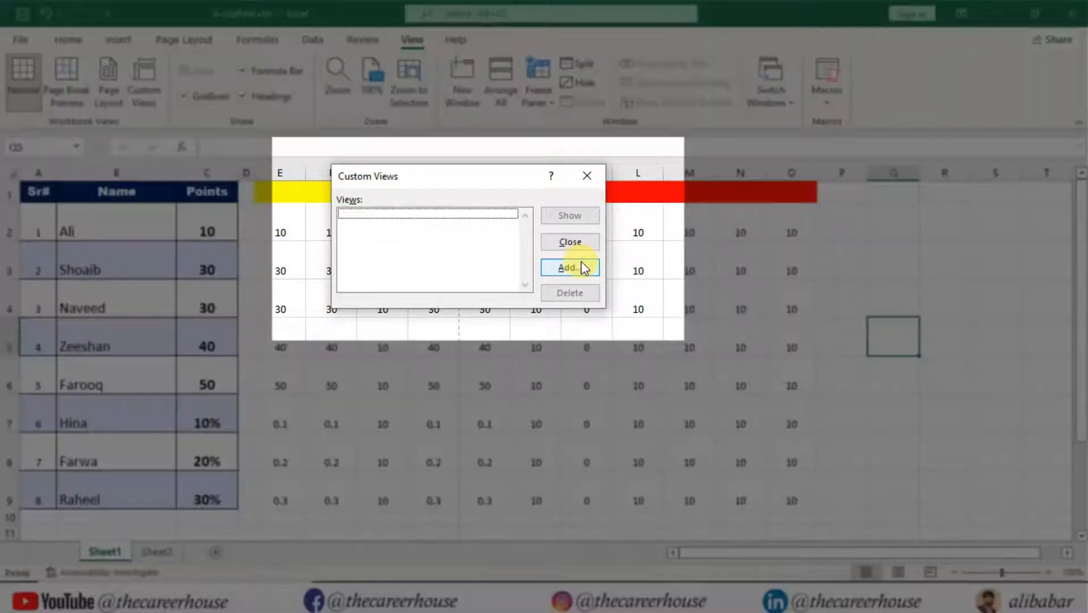
click(580, 262)
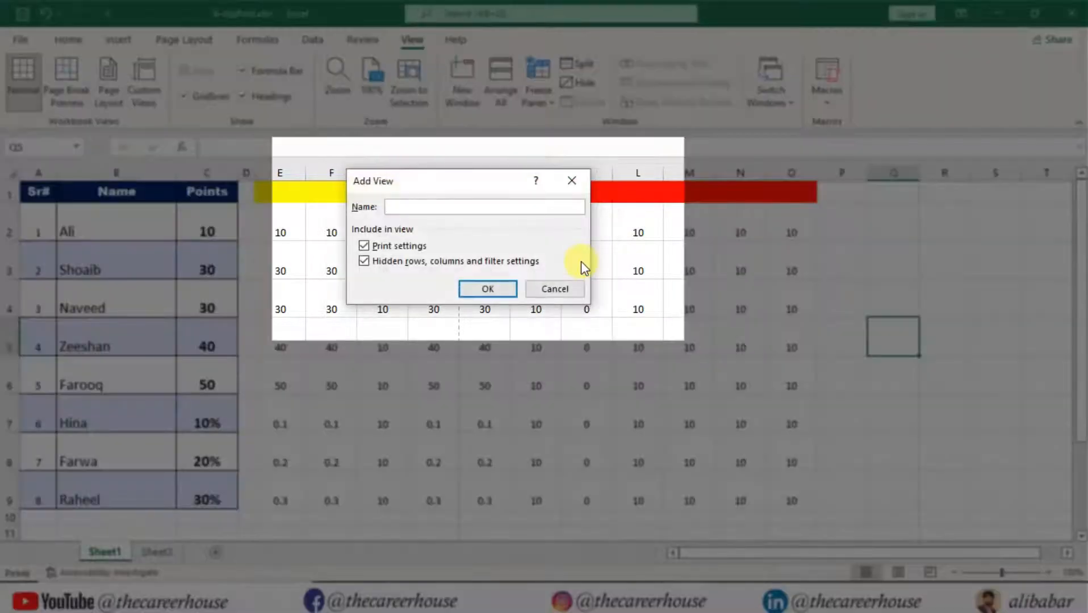
text(for me)
click(493, 290)
click(331, 297)
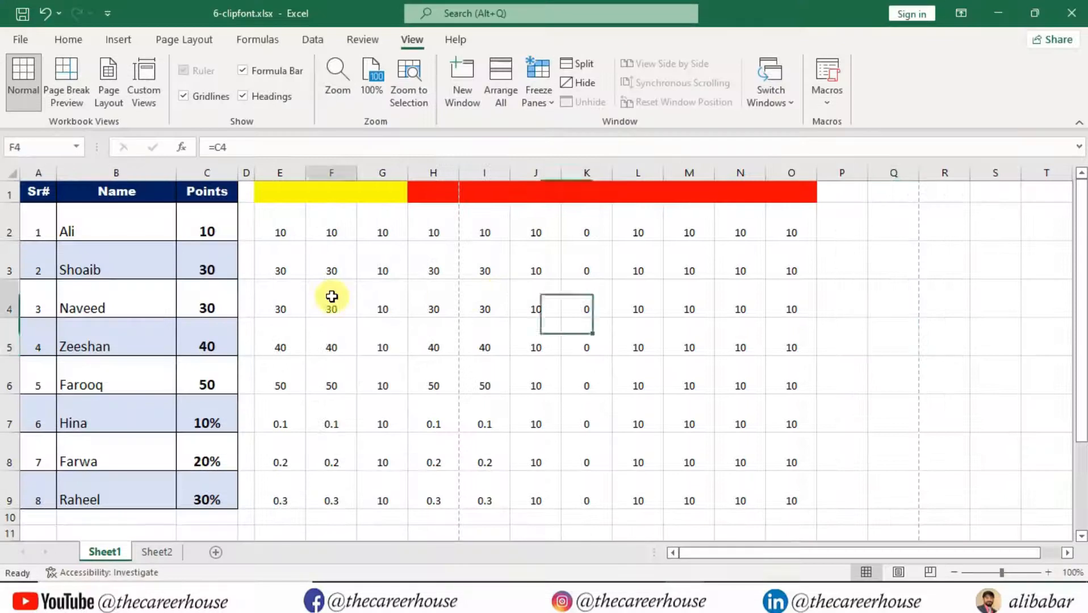
click(310, 273)
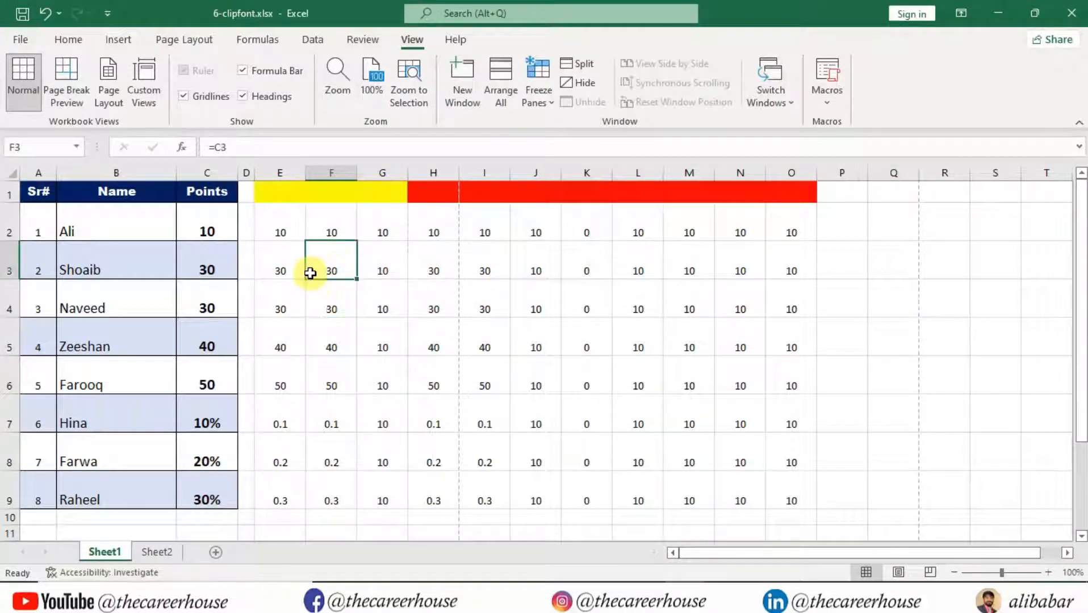
click(384, 322)
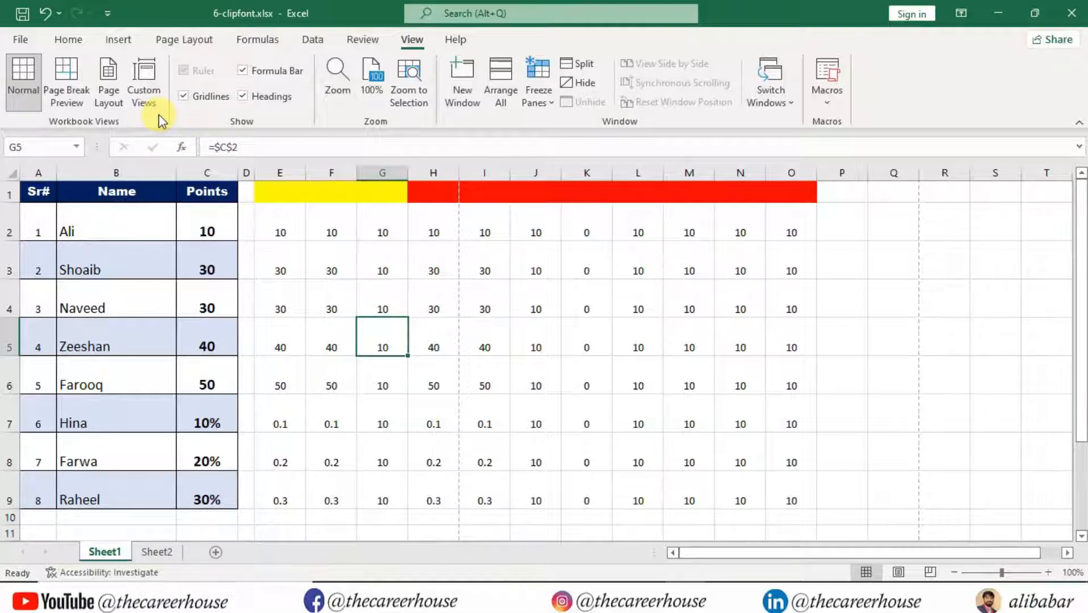
Hide columns E to G, the ones with the yellow header cells.
drag(290, 168, 367, 175)
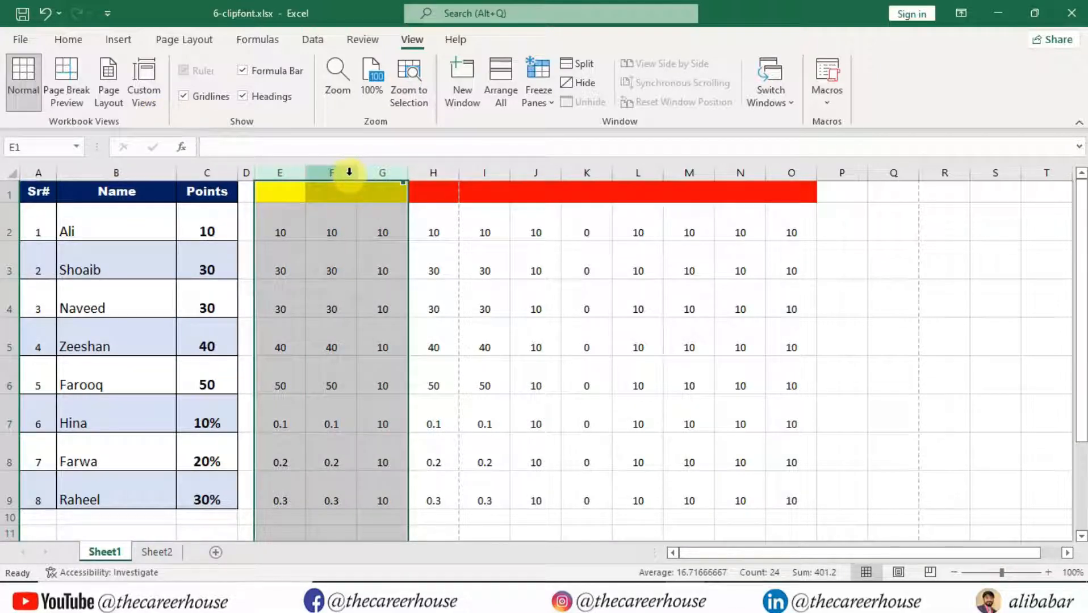
right_click(349, 172)
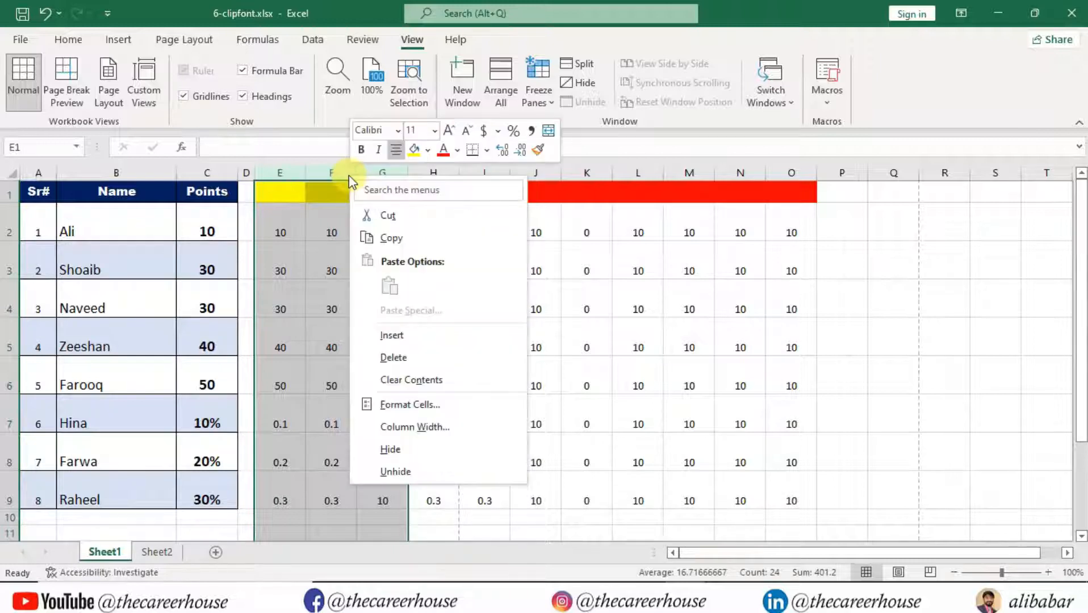
click(410, 454)
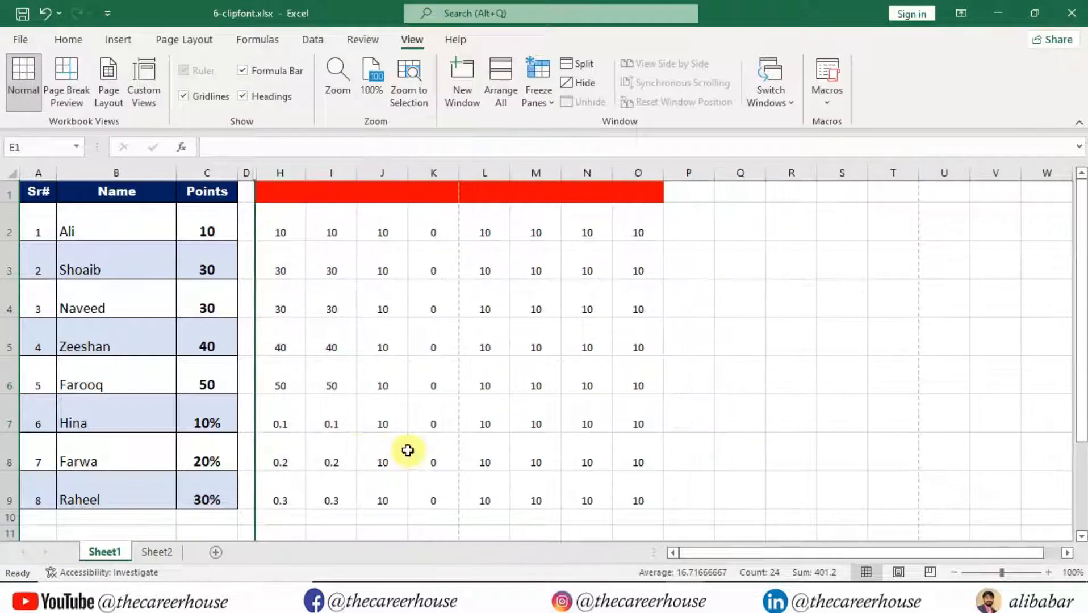
click(331, 312)
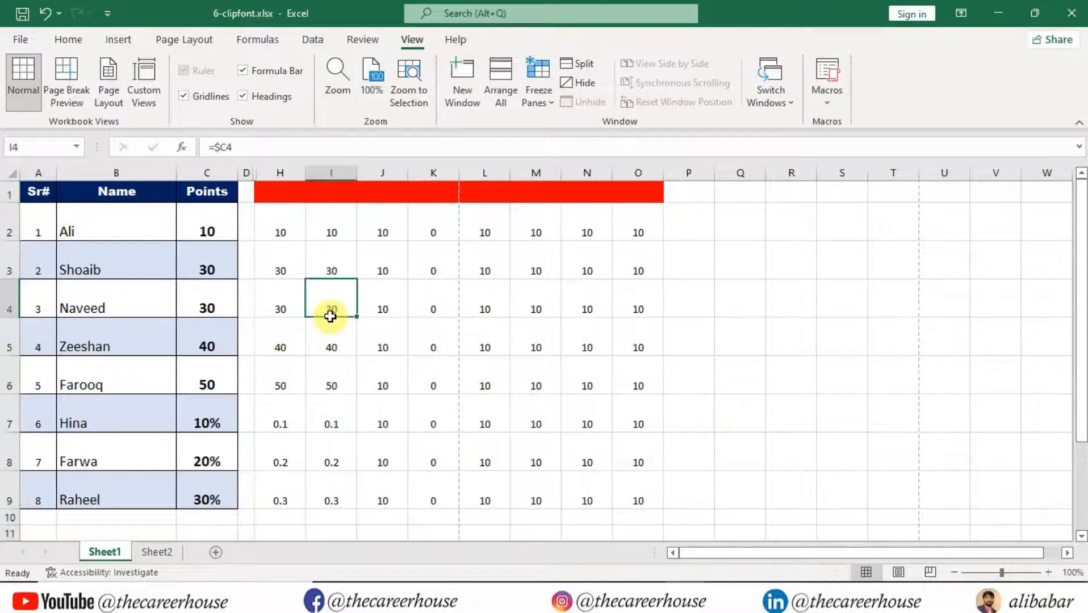
Save the current layout as a custom view named "for customer", including print settings and hidden rows, columns and filter settings.
click(144, 95)
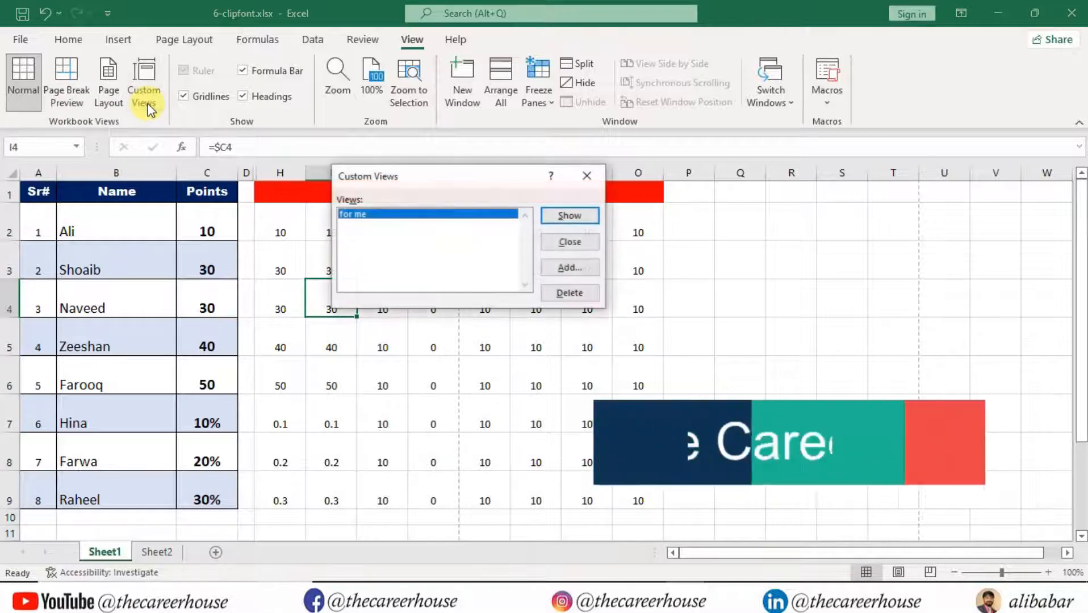
click(575, 267)
text(for customer)
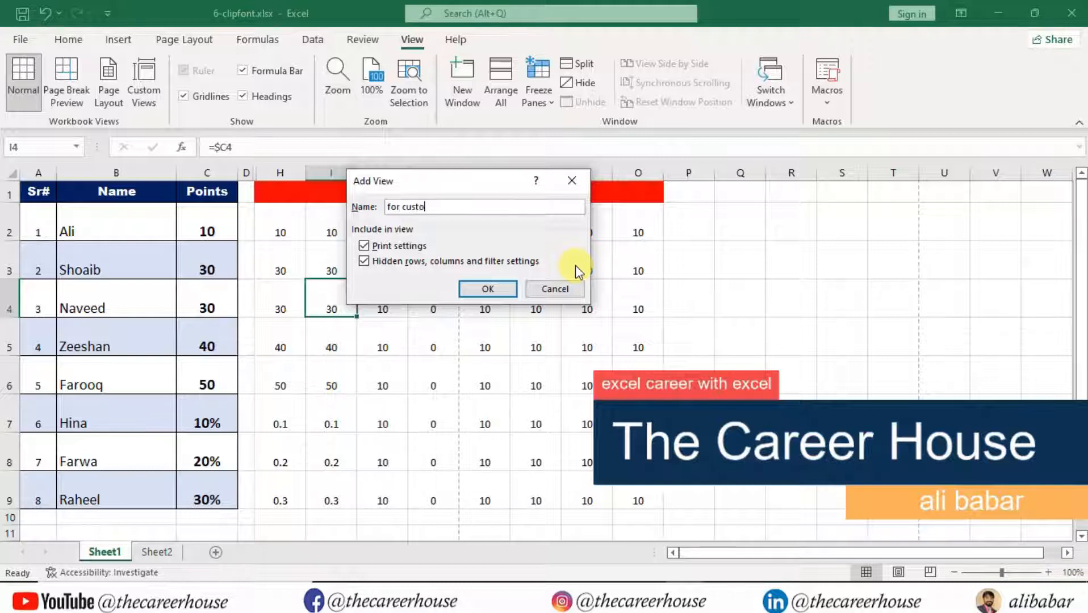
click(506, 296)
click(376, 313)
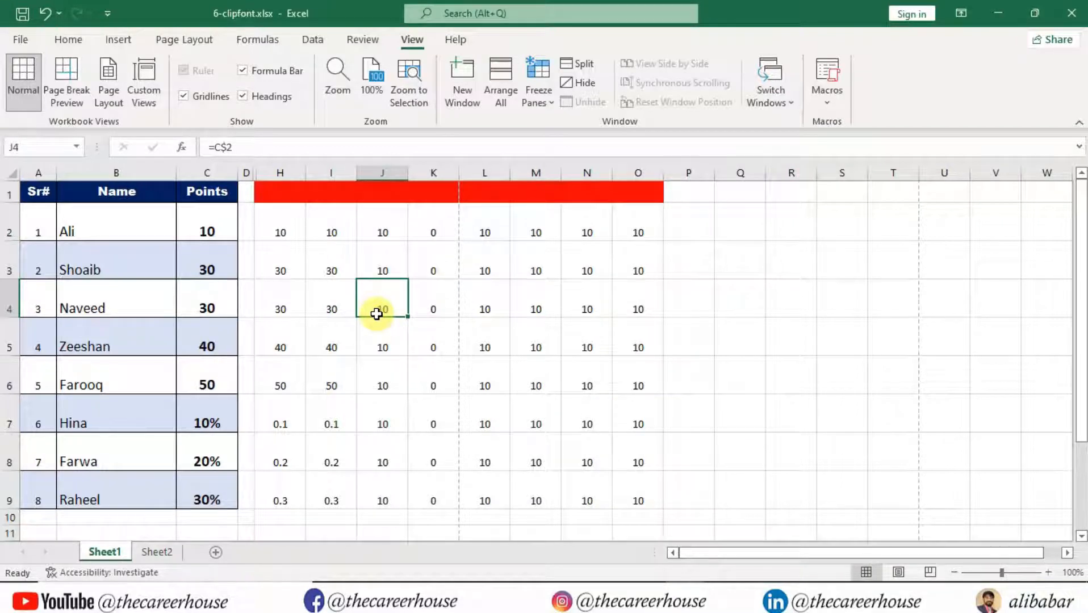
Hide columns H to O, the ones with the red header cells.
click(279, 172)
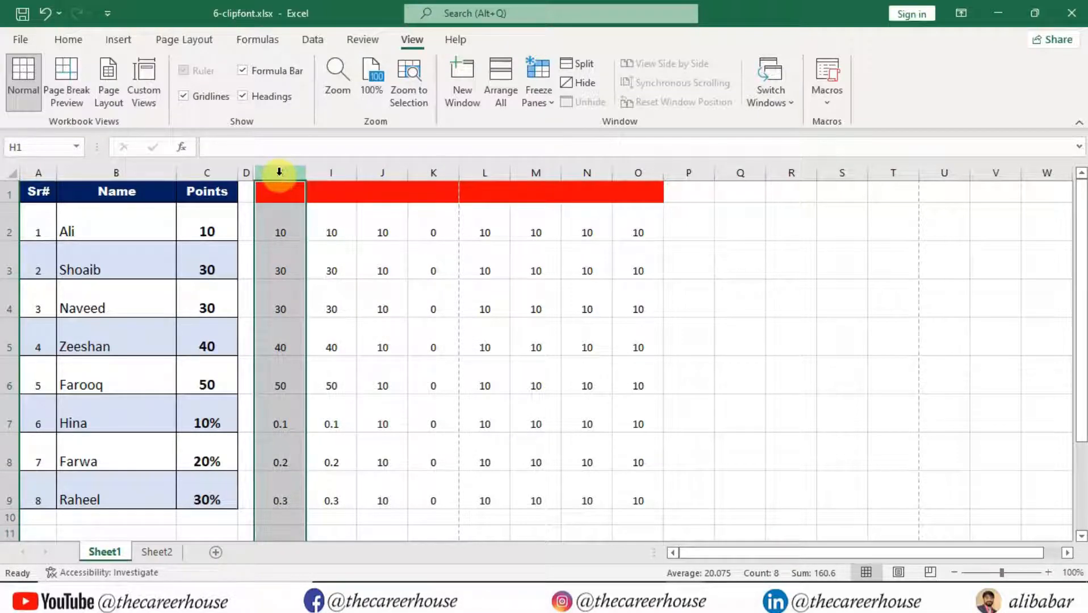
drag(279, 172, 628, 211)
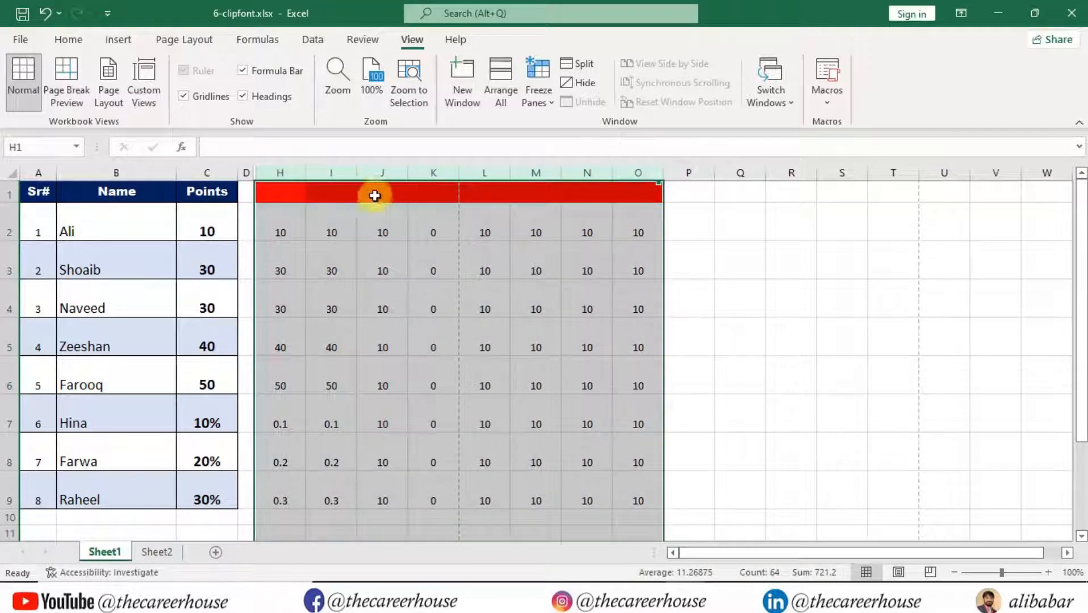
right_click(343, 172)
click(404, 455)
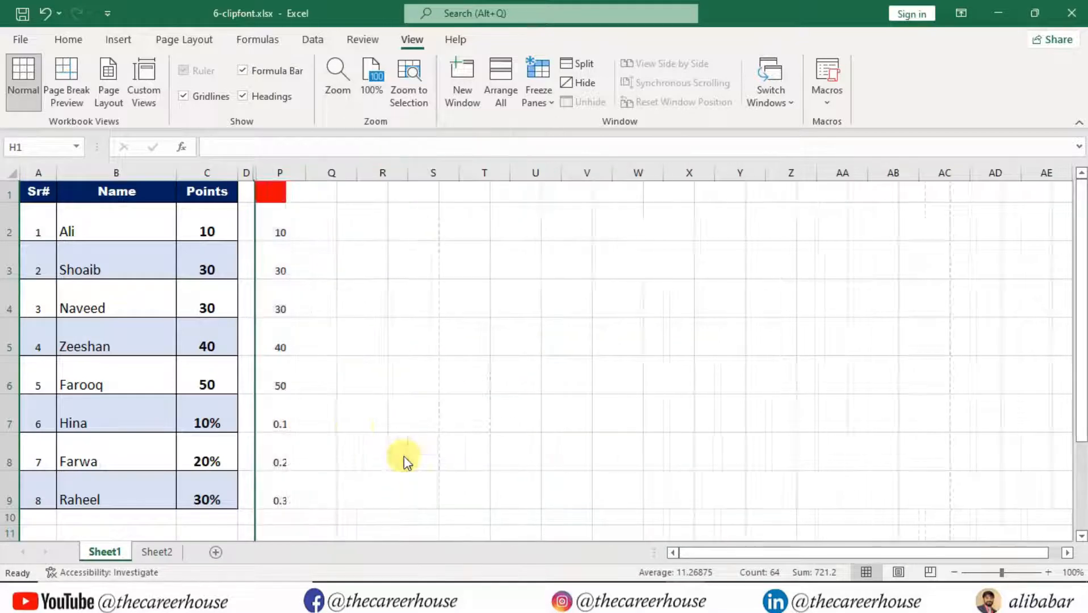
Save the current layout as a custom view named "confidential", including print settings and hidden rows, columns and filter settings.
click(146, 105)
click(577, 266)
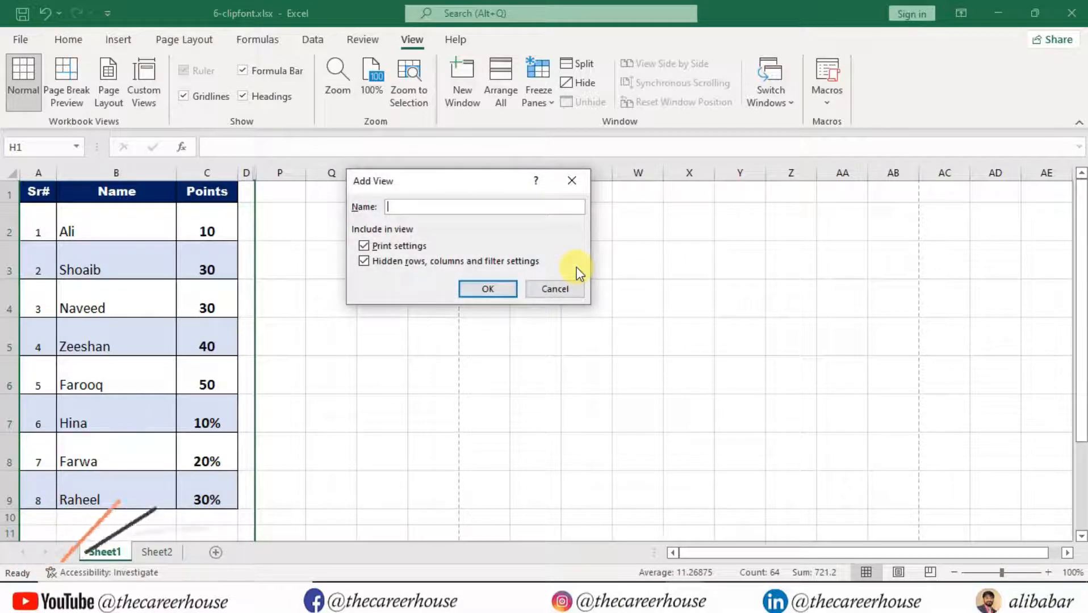
text(confidential)
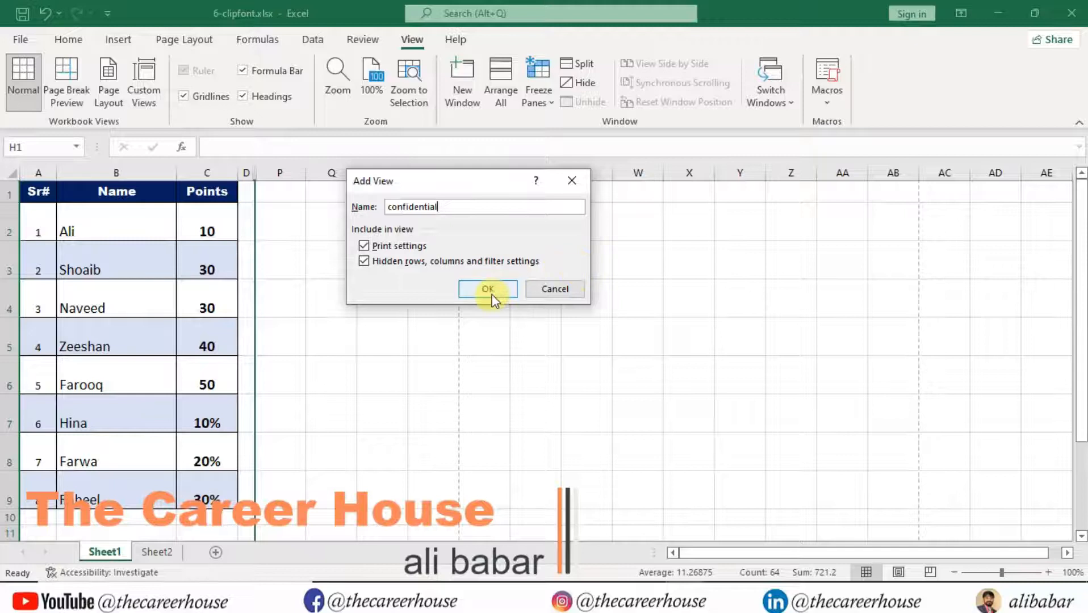
click(490, 290)
click(292, 307)
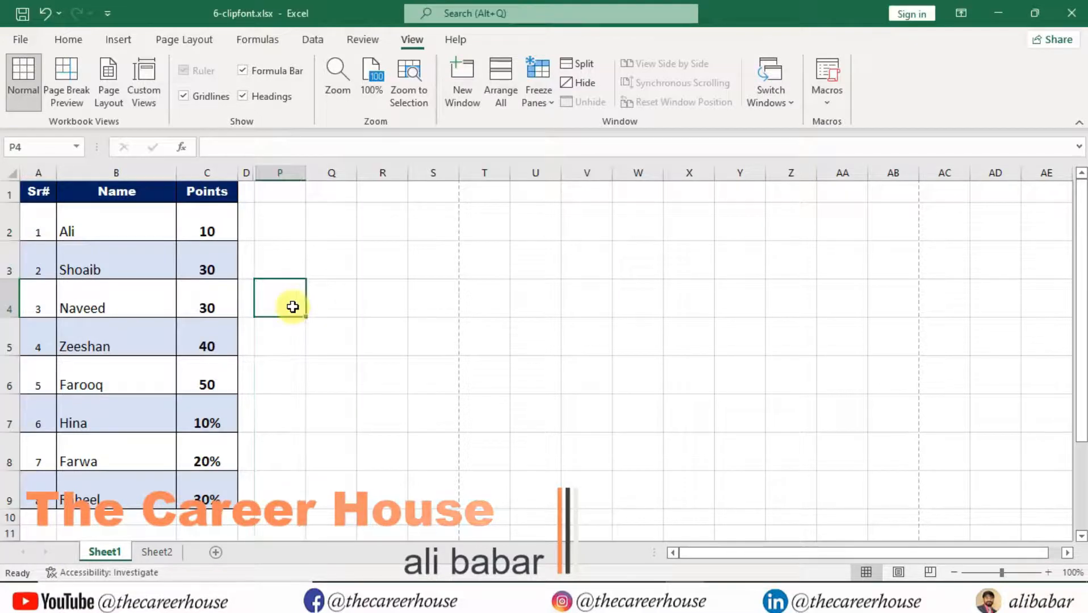
Display the saved custom view "for me" on Sheet1.
click(149, 106)
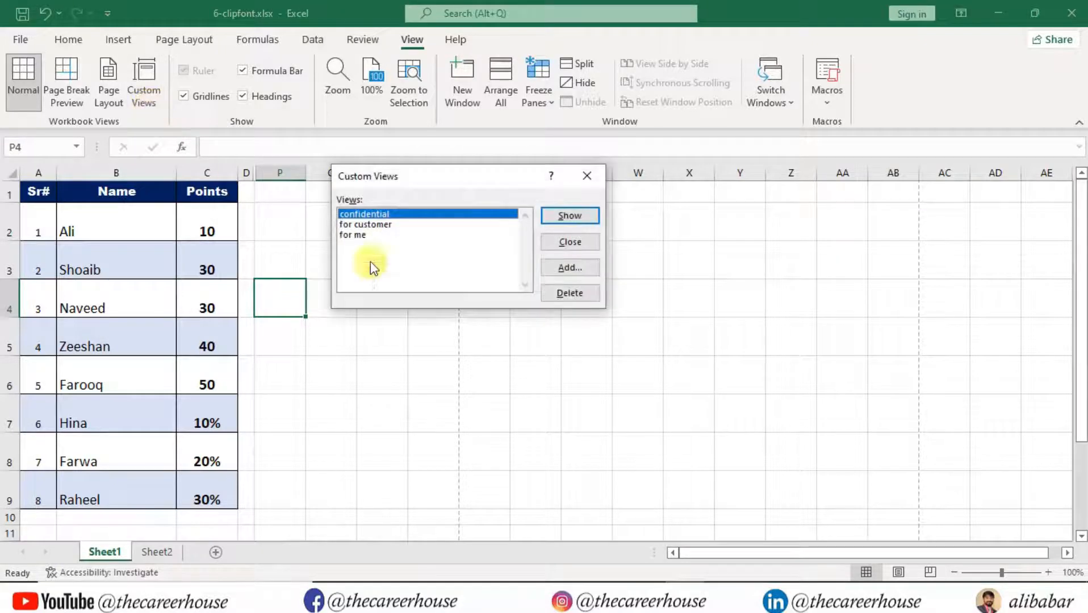
click(358, 236)
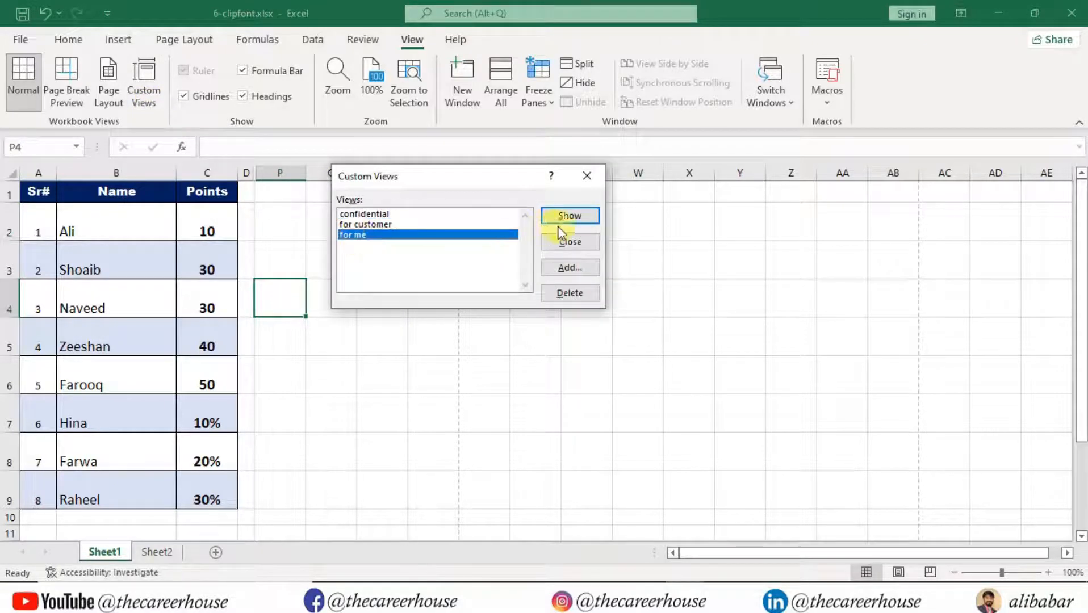
click(571, 217)
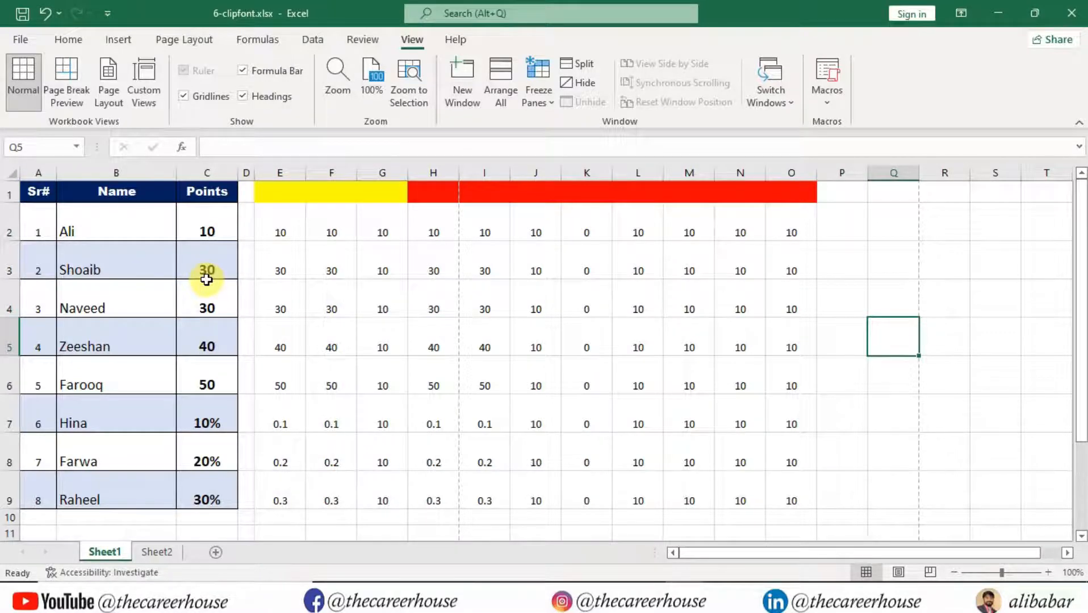
Display the saved custom view "for customer" on Sheet1 and select a cell in the sheet.
click(149, 111)
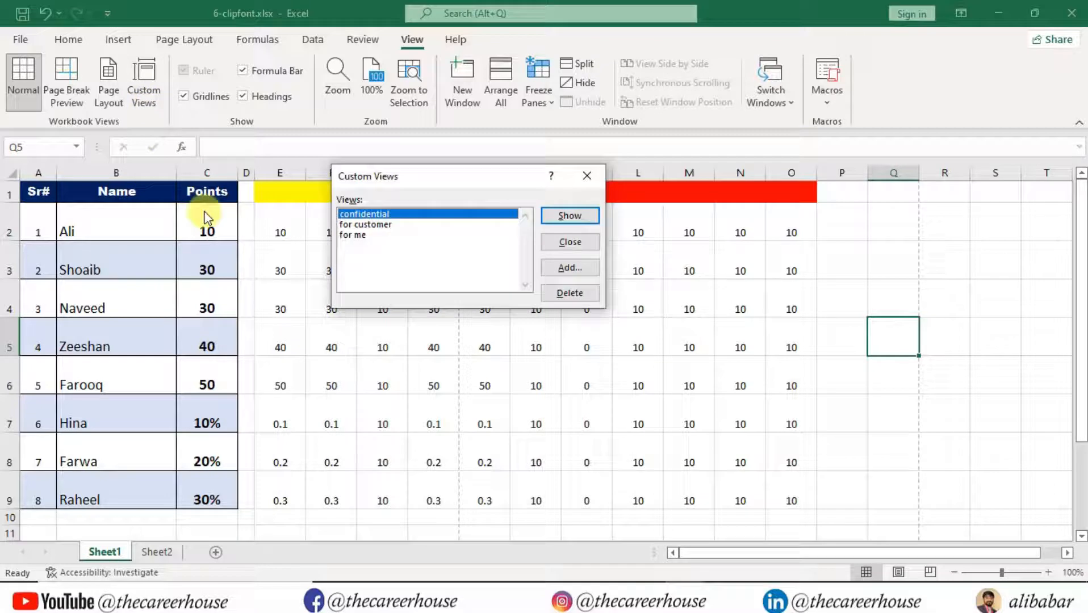
click(390, 230)
click(561, 221)
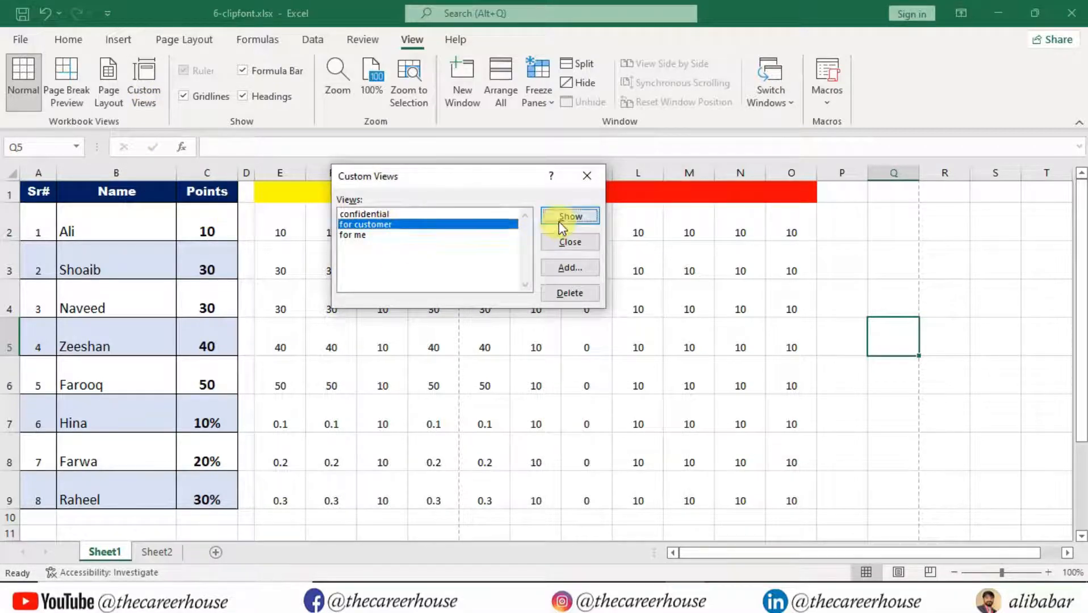
click(443, 358)
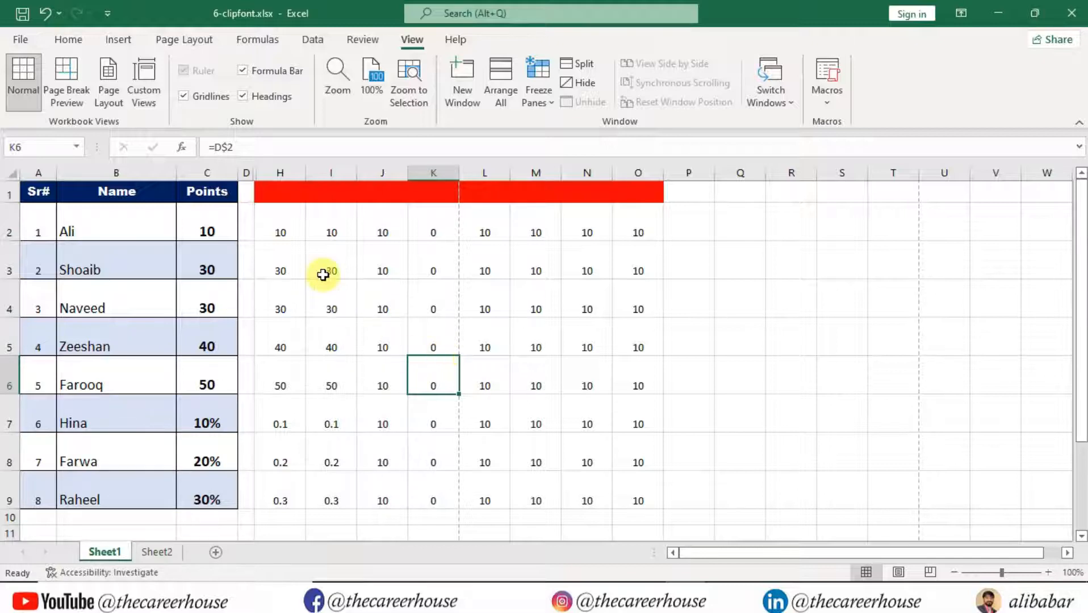
Display the saved custom view "confidential" on Sheet1 and select an empty cell beside the table.
click(144, 94)
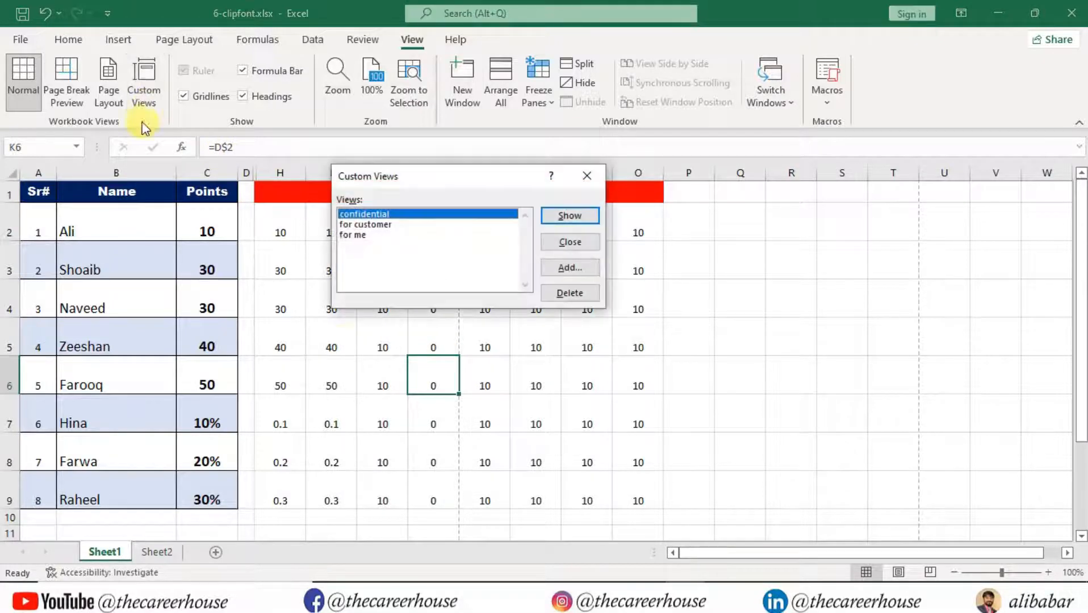
click(560, 225)
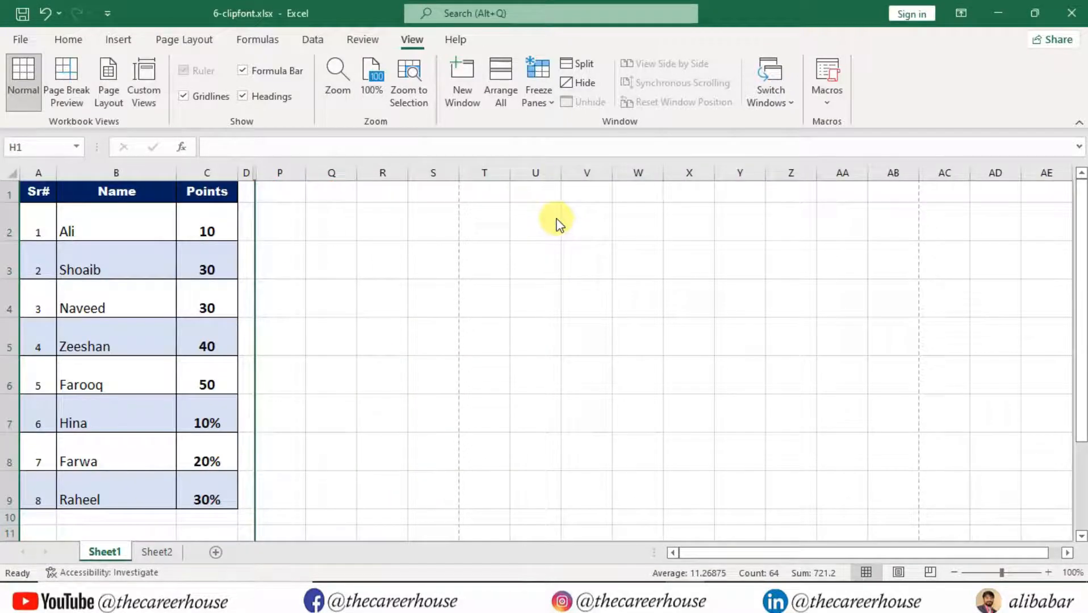
click(338, 376)
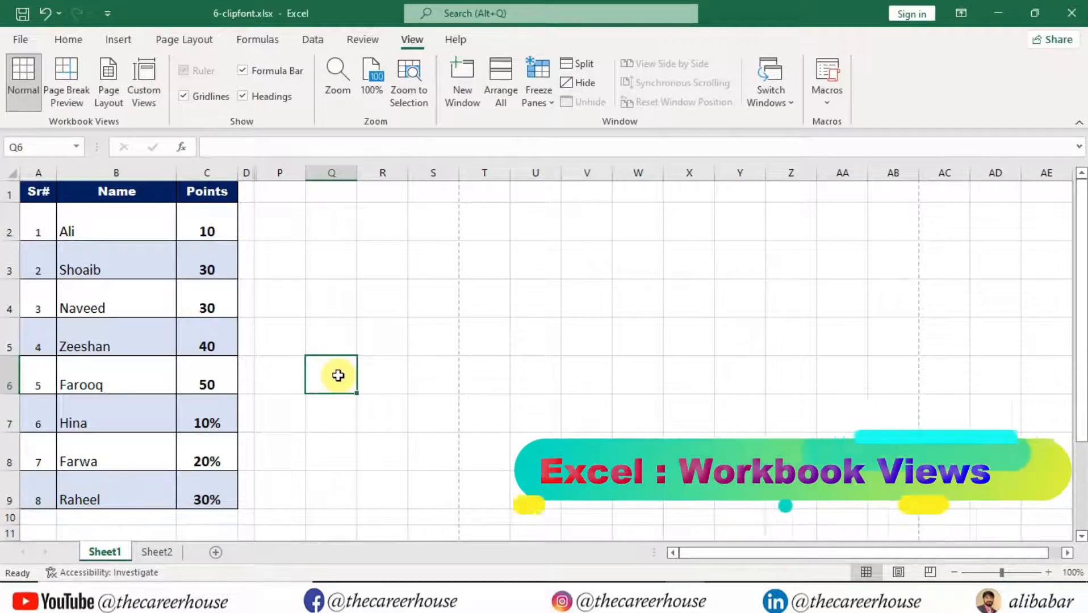
Bring back the saved custom view "for me" on Sheet1 and select cell K7.
click(140, 101)
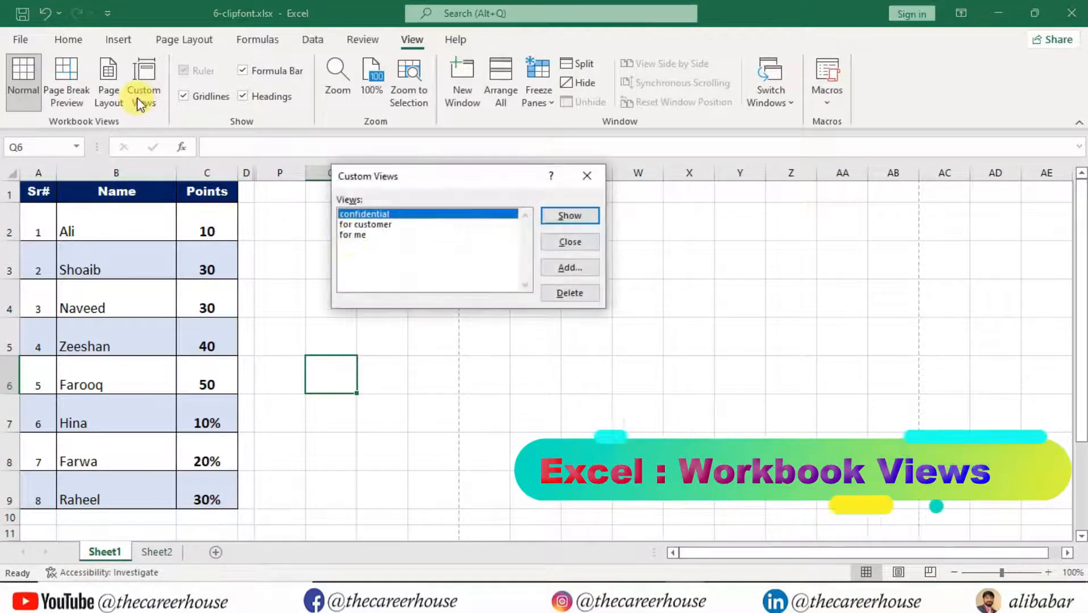
click(349, 236)
click(564, 220)
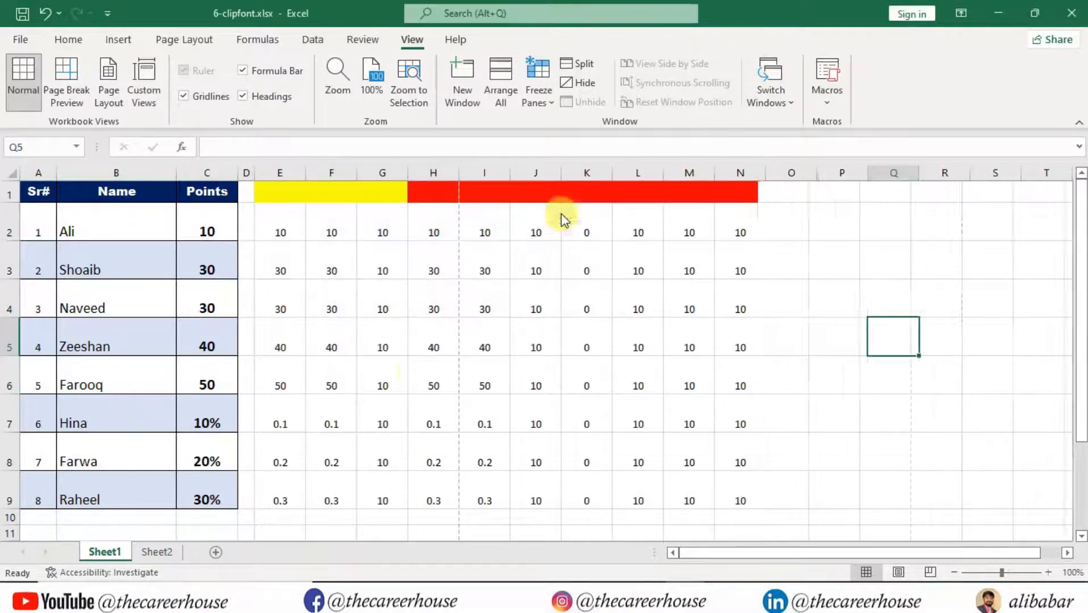
click(443, 372)
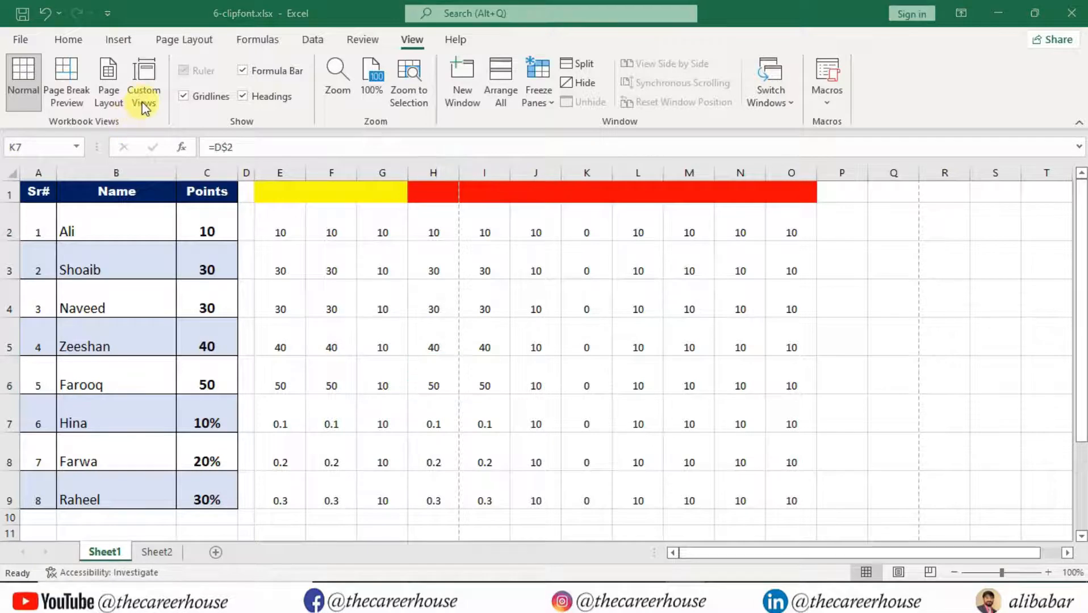
Delete the custom views "confidential", "for customer" and "for me" from the workbook and close the custom views list.
click(145, 105)
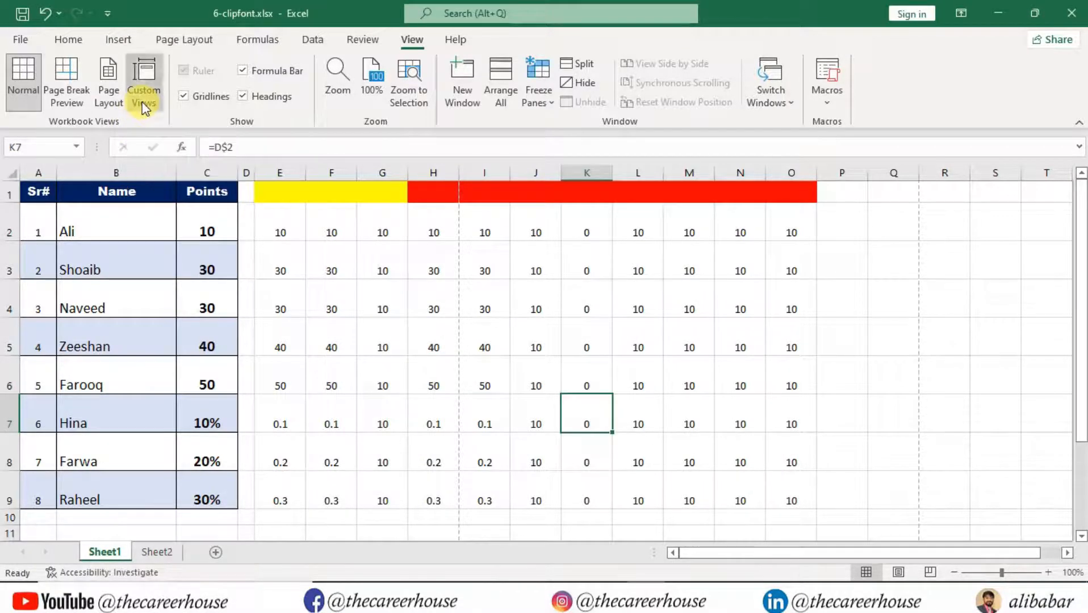
click(364, 225)
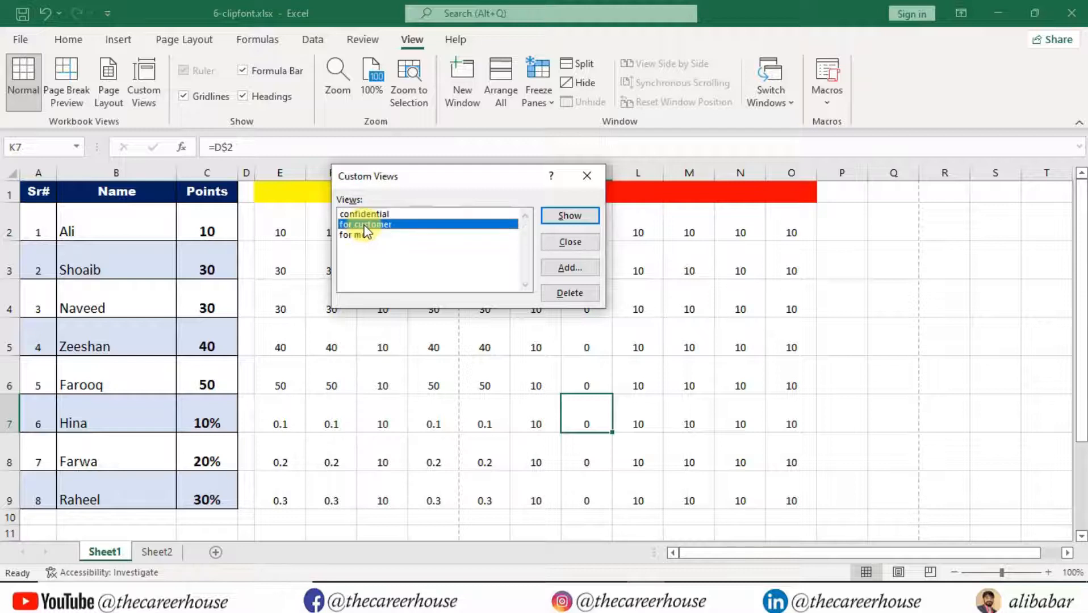
click(371, 214)
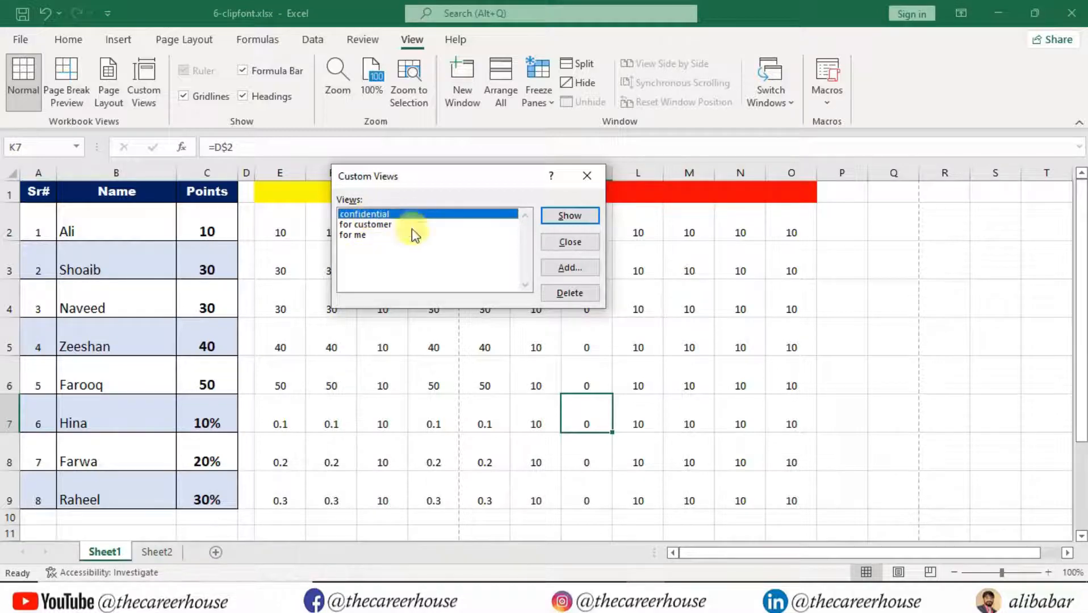
click(577, 295)
click(534, 344)
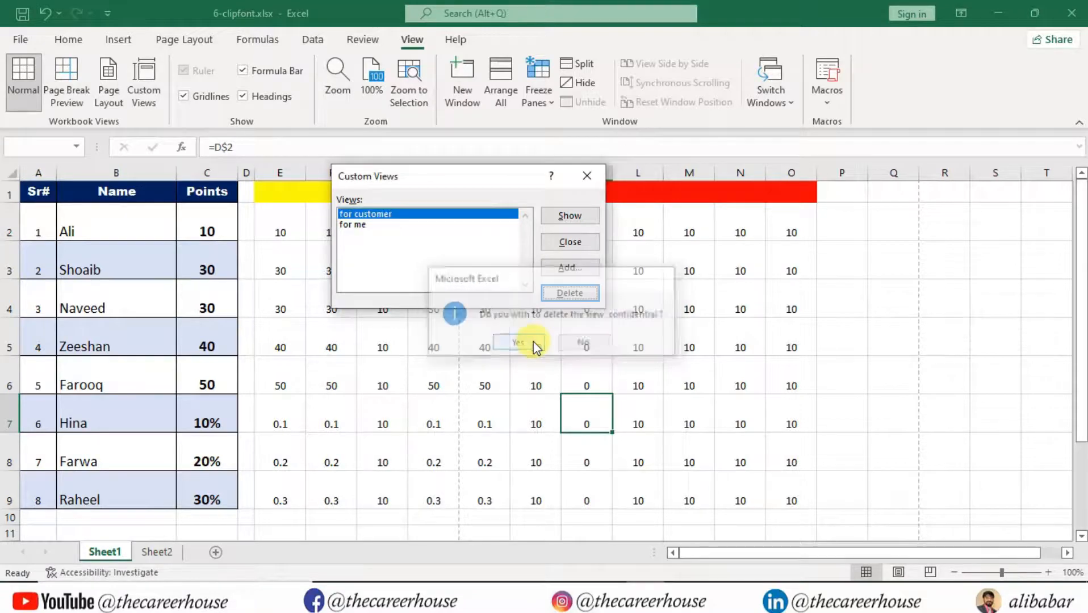
click(553, 291)
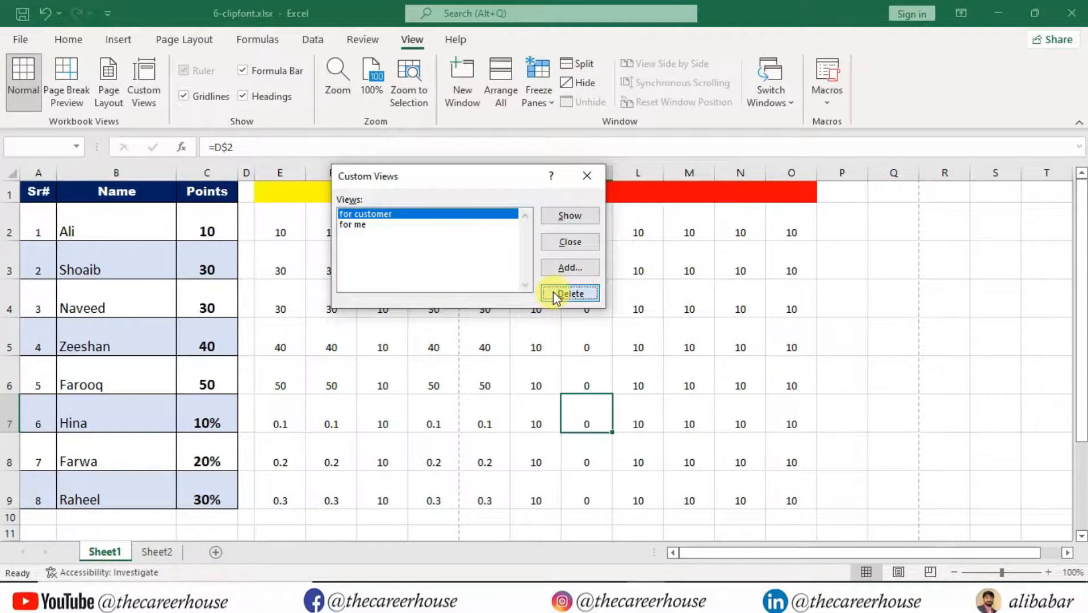
click(518, 343)
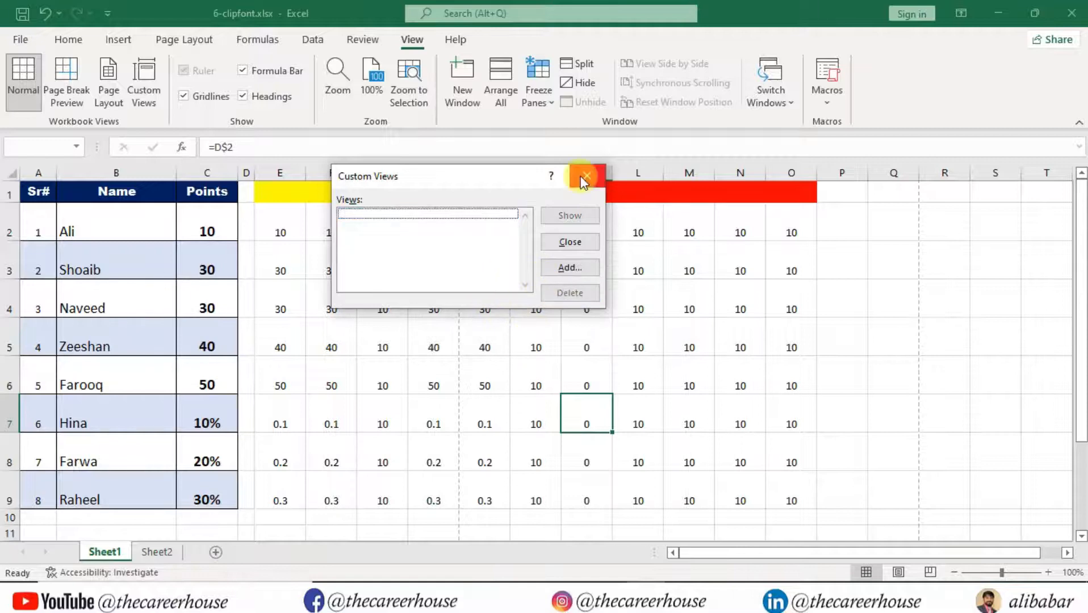
click(582, 178)
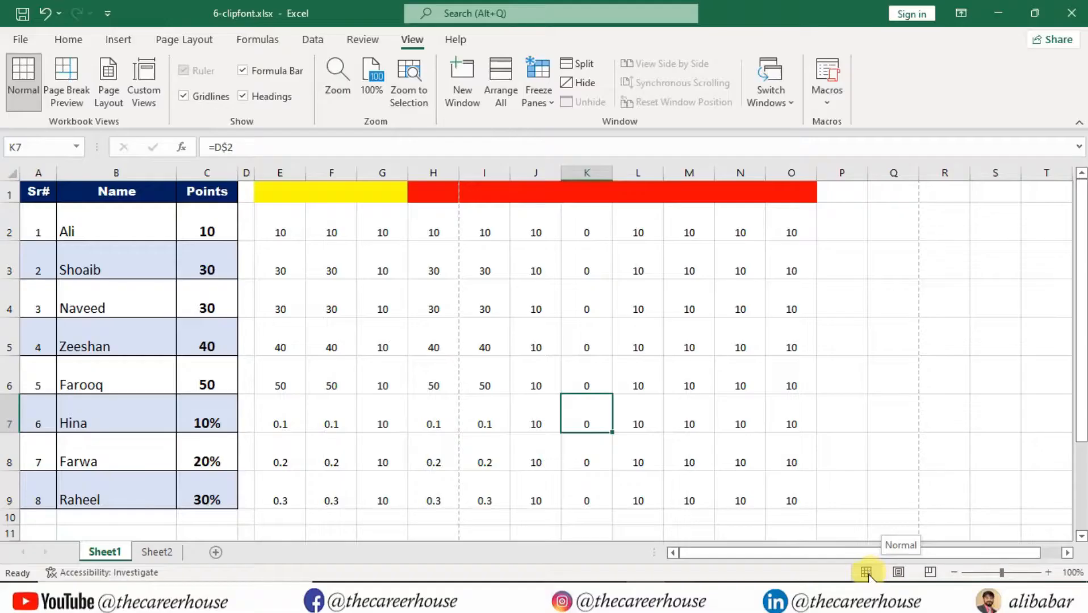
Switch Sheet1 to Page Layout view, followed by Page Break Preview, and select cell L6.
click(897, 573)
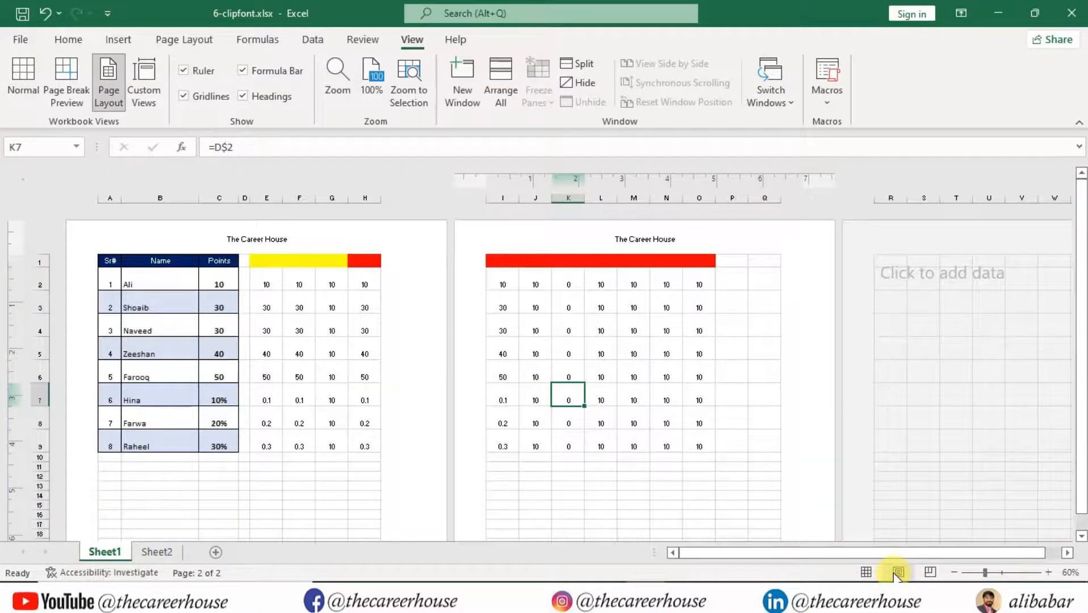
click(931, 573)
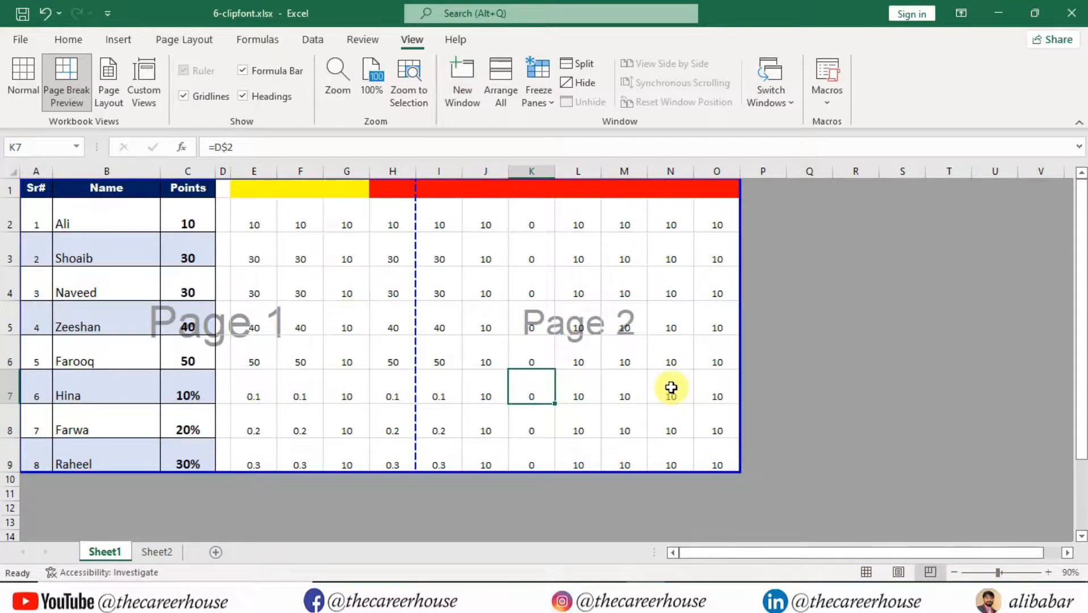
click(575, 364)
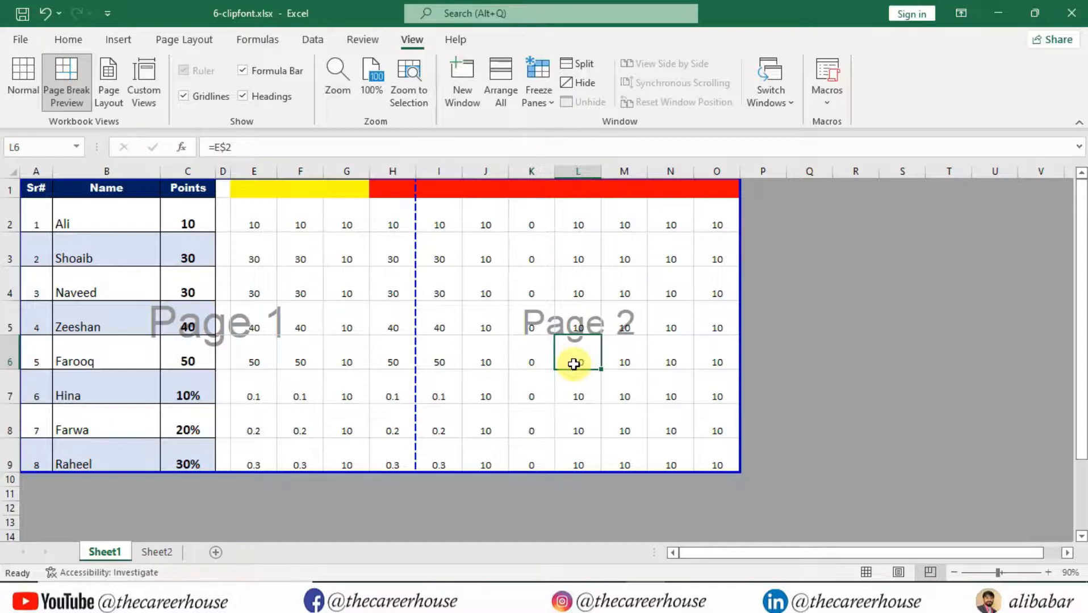